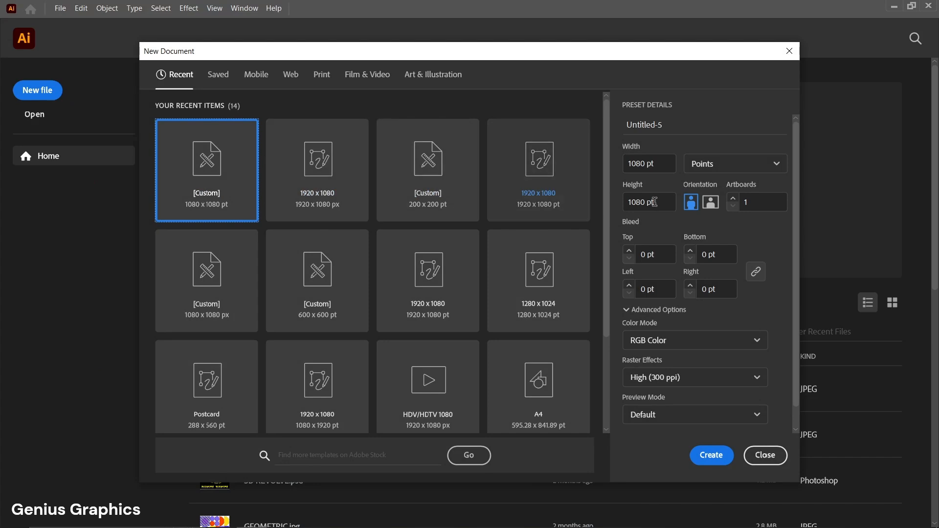
# - Create a 1080 x 1080 pt RGB document and add placeholder point text scaled to about 160 pt across the artboard
pyautogui.click(723, 456)
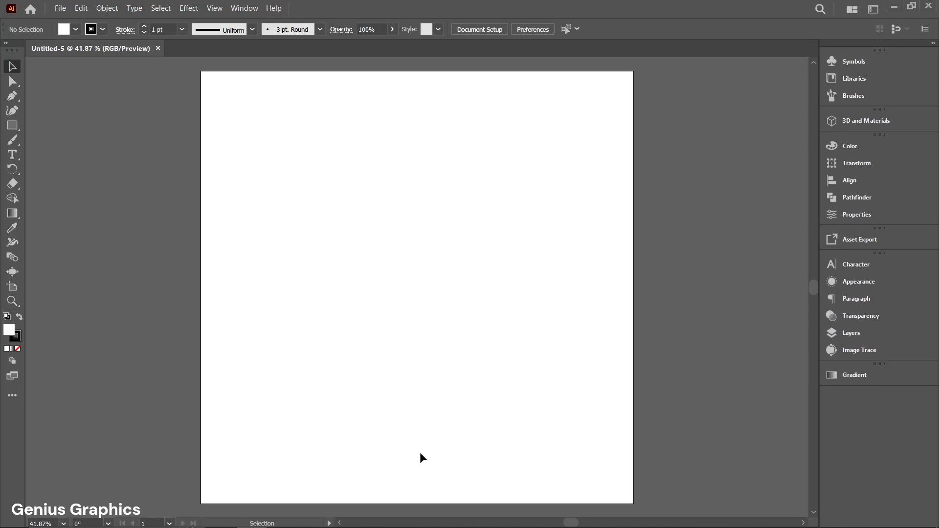
pyautogui.click(13, 155)
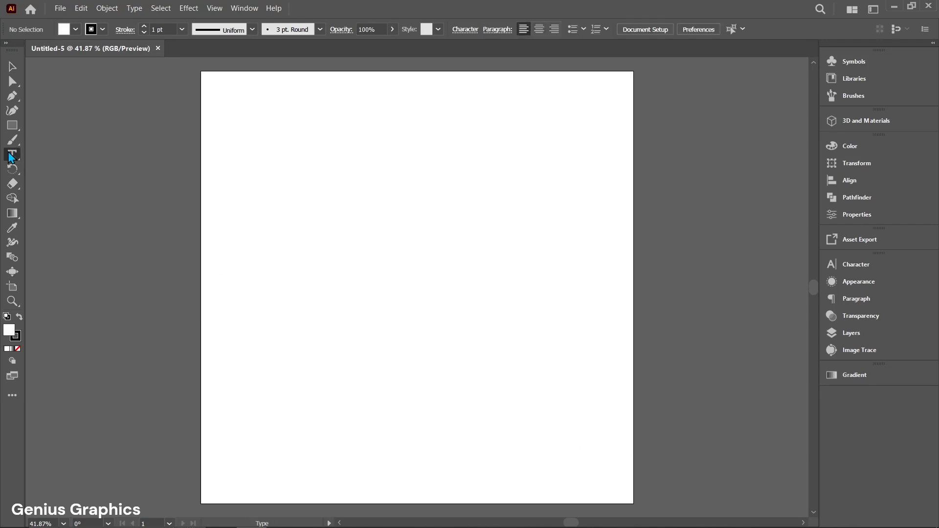
pyautogui.click(266, 169)
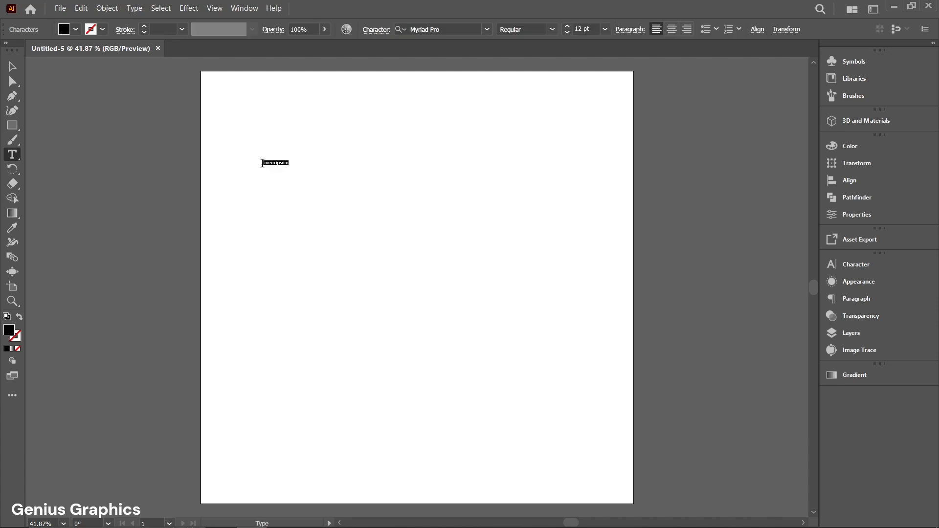
pyautogui.click(12, 72)
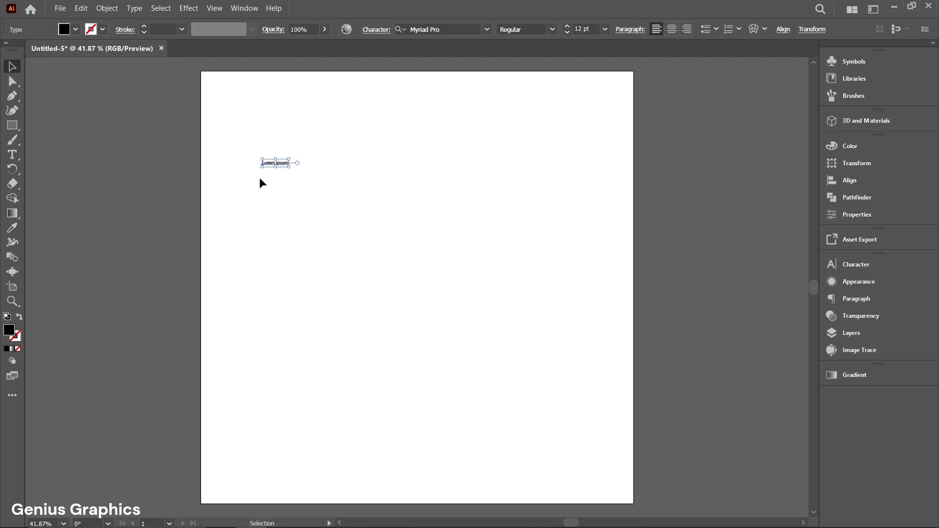
pyautogui.moveTo(288, 168); pyautogui.dragTo(611, 337)
pyautogui.moveTo(467, 210); pyautogui.dragTo(450, 251)
# - Set the placeholder text's font to Oduda Bold and replace its wording with the single letter G
pyautogui.press('t')
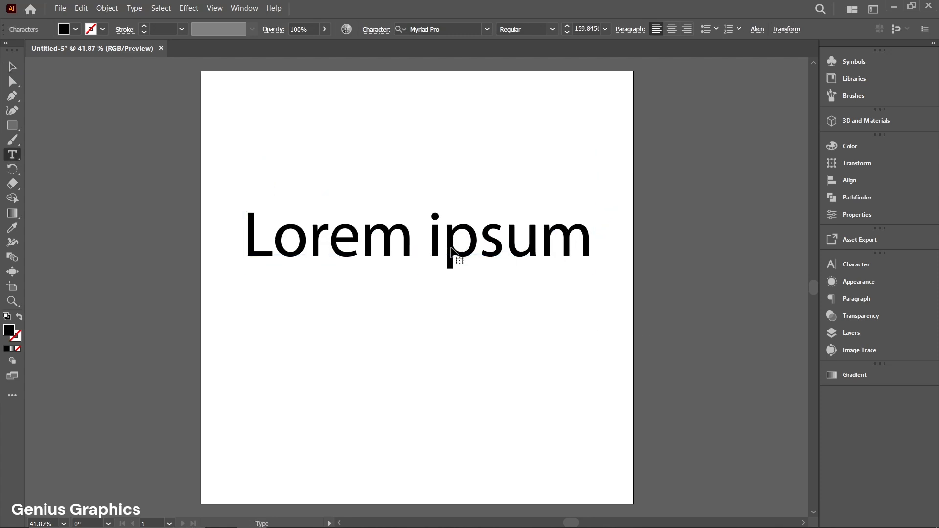
pyautogui.tripleClick(451, 251)
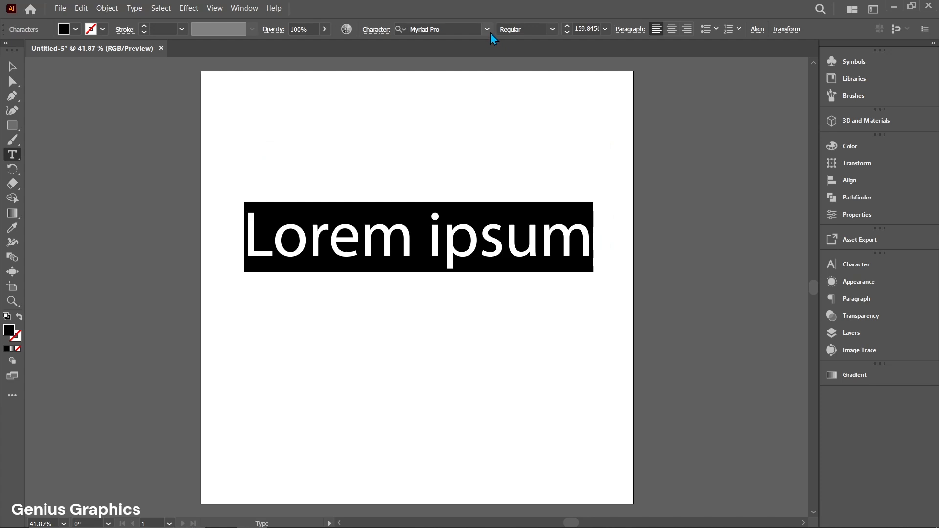
pyautogui.click(490, 33)
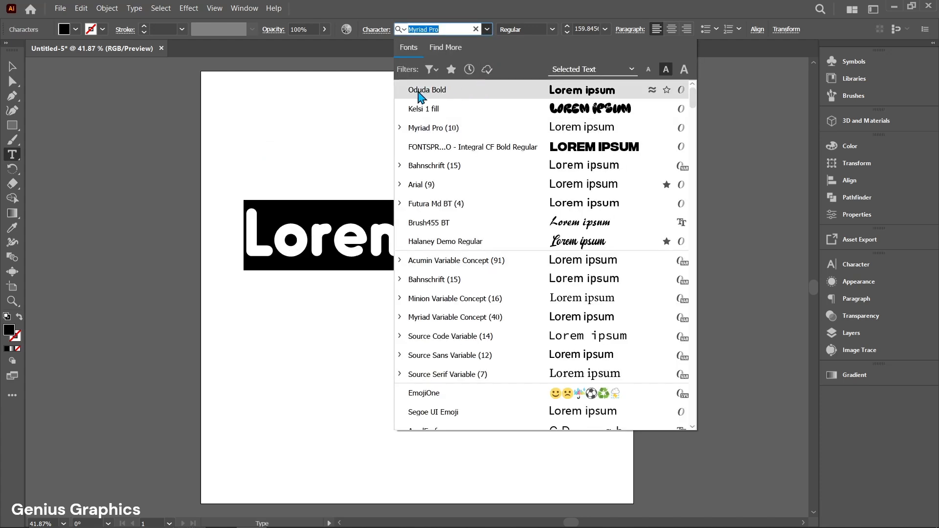
pyautogui.click(451, 90)
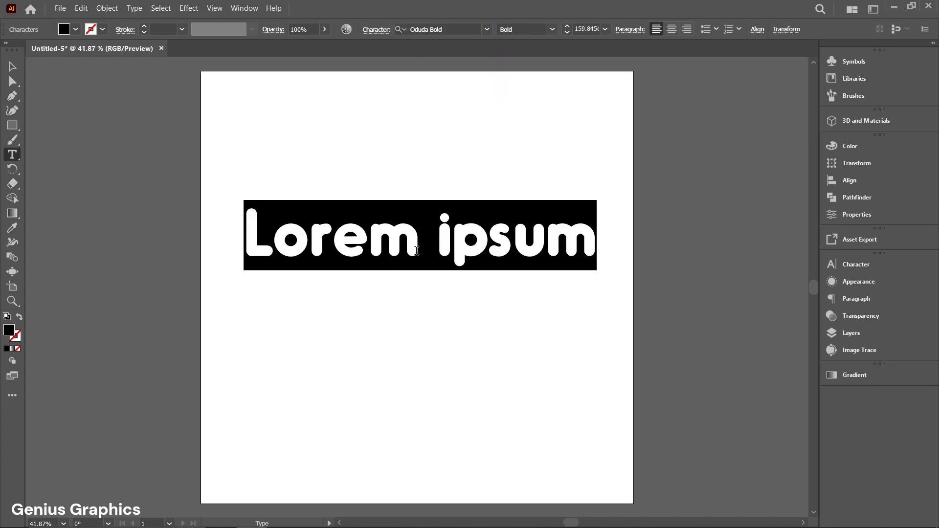
pyautogui.write('G')
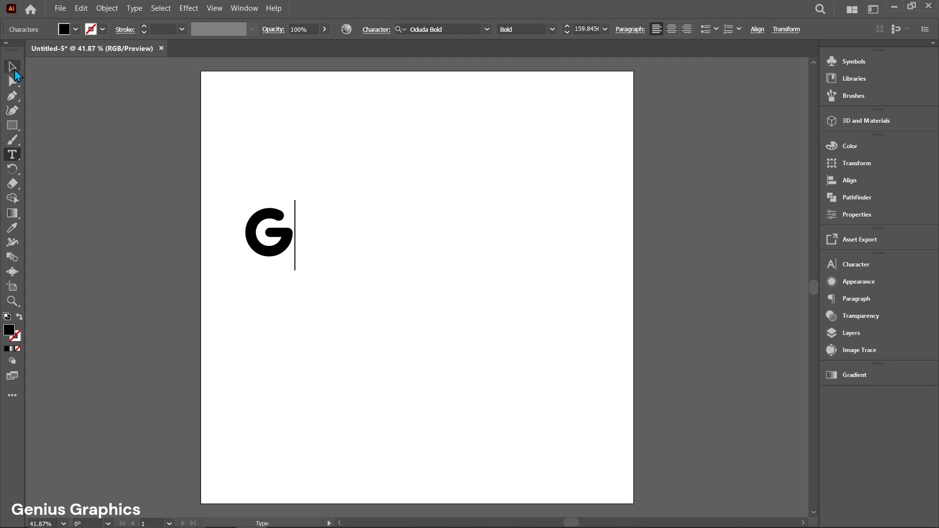
# - Move the letter G to the middle of the artboard and enlarge it to about 1052 pt
pyautogui.click(14, 68)
pyautogui.moveTo(284, 242); pyautogui.dragTo(439, 300)
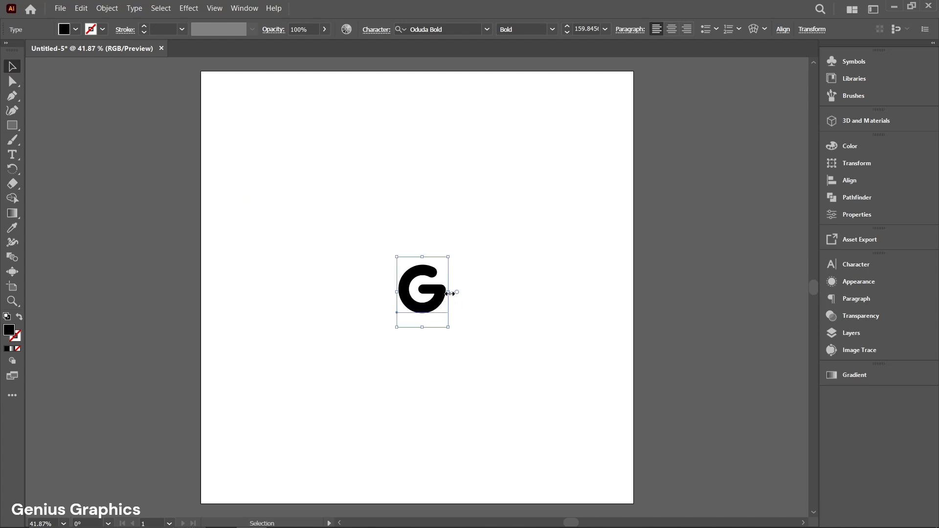
pyautogui.moveTo(448, 293); pyautogui.dragTo(594, 290)
pyautogui.moveTo(536, 325); pyautogui.dragTo(538, 341)
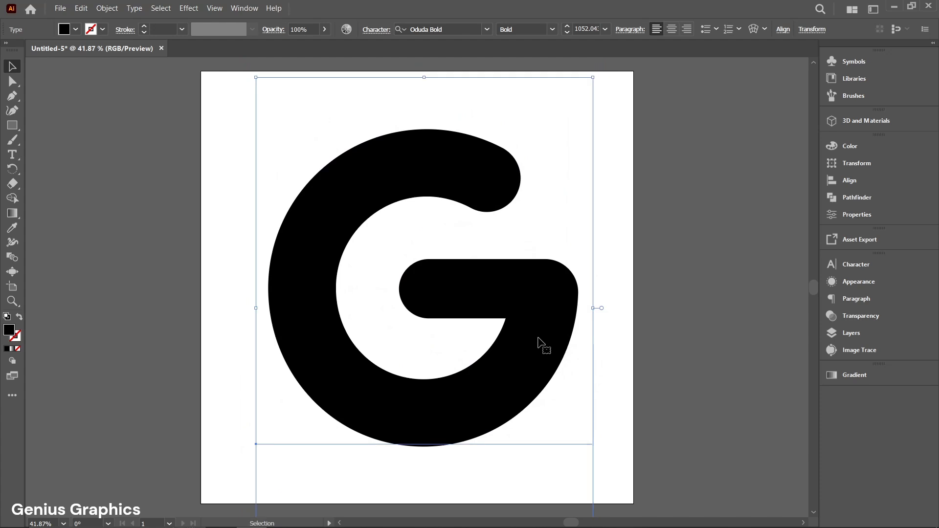
# - Change the letter G's fill color to a neutral mid-grey
pyautogui.doubleClick(9, 331)
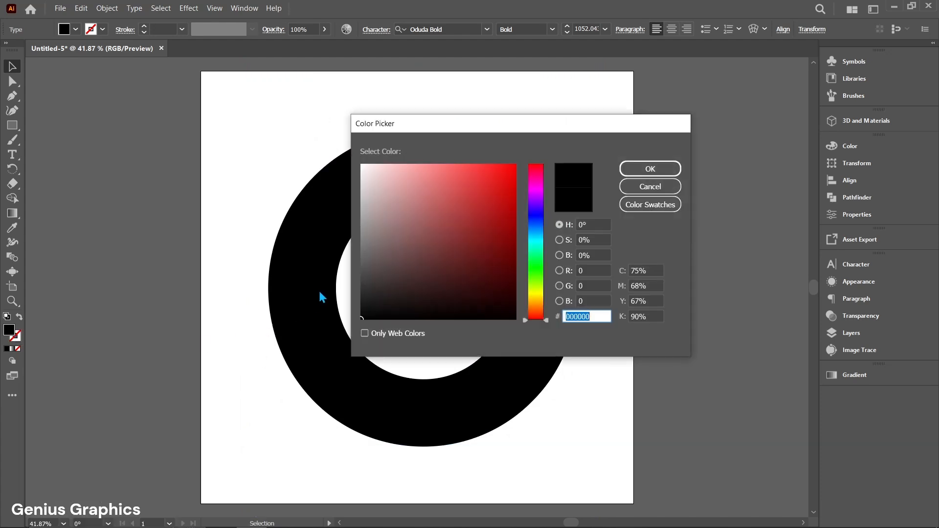
pyautogui.click(362, 255)
pyautogui.moveTo(362, 254); pyautogui.dragTo(361, 239)
pyautogui.click(362, 233)
pyautogui.click(639, 175)
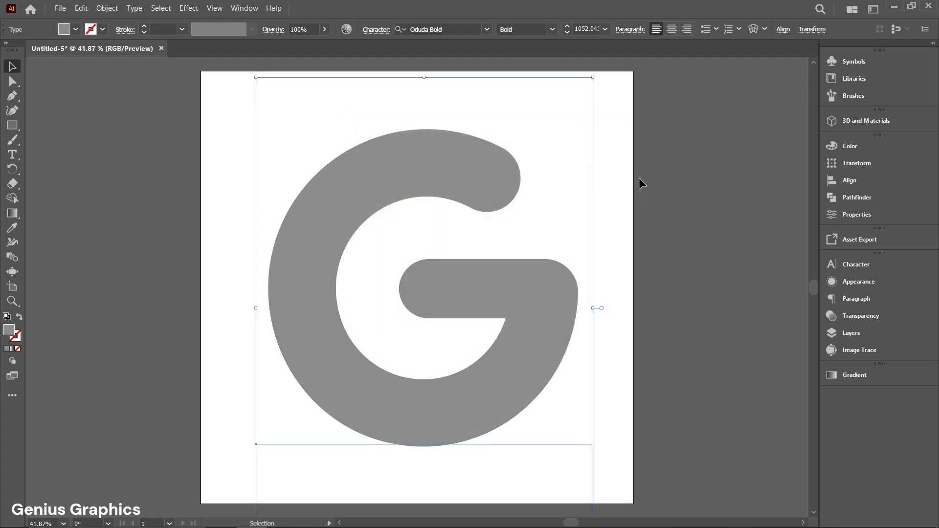
# - Apply a 3D Extrude to the letter G with a depth of 230 pt
pyautogui.click(860, 122)
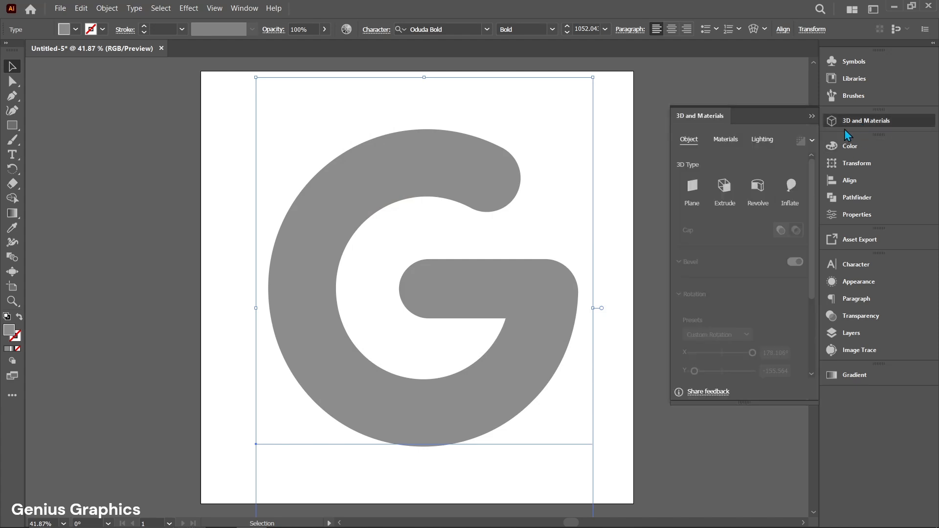
pyautogui.click(244, 9)
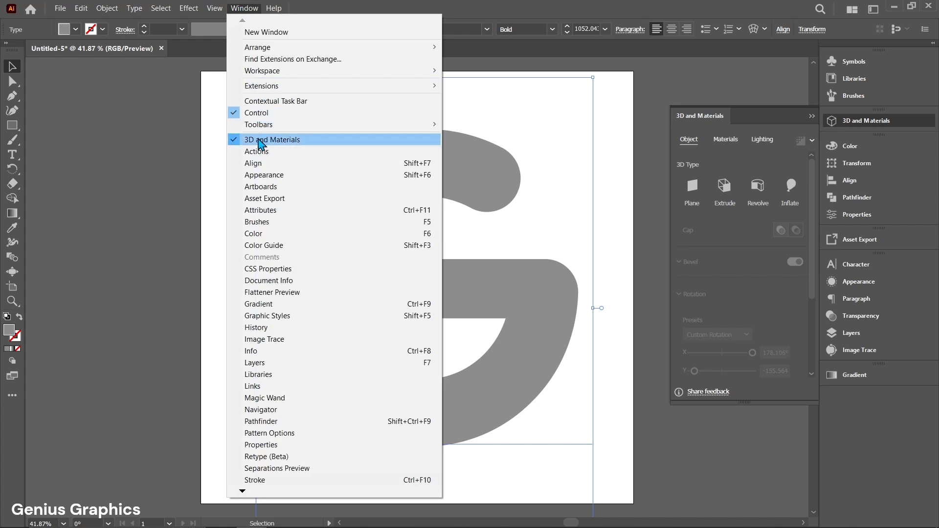
pyautogui.click(243, 14)
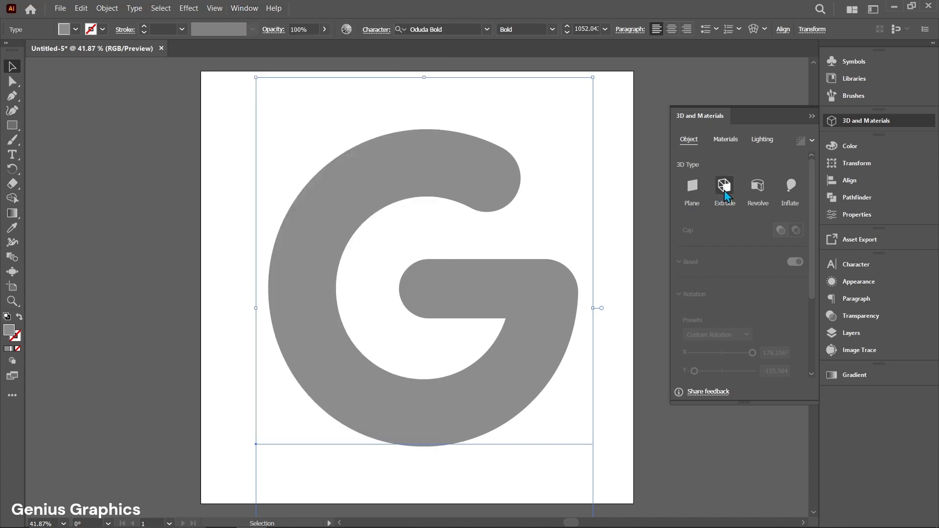
pyautogui.click(725, 193)
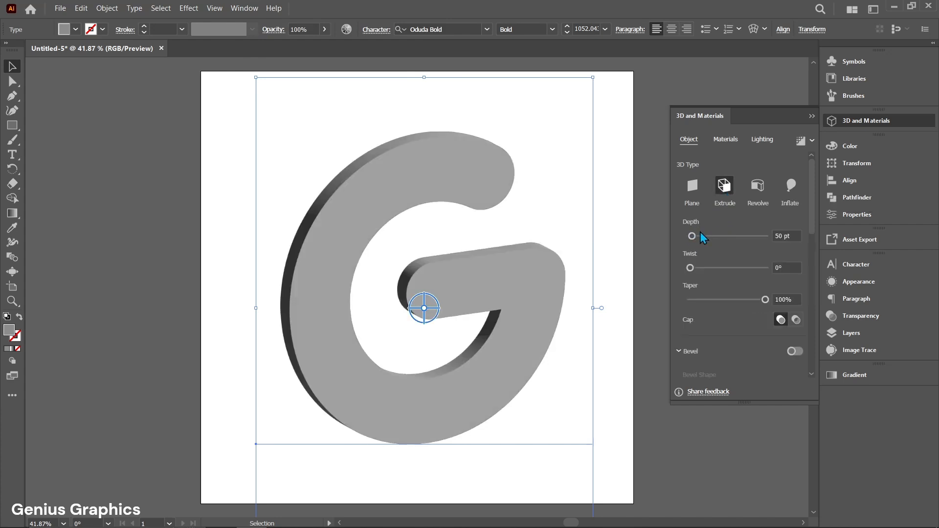
pyautogui.doubleClick(782, 235)
pyautogui.write('230')
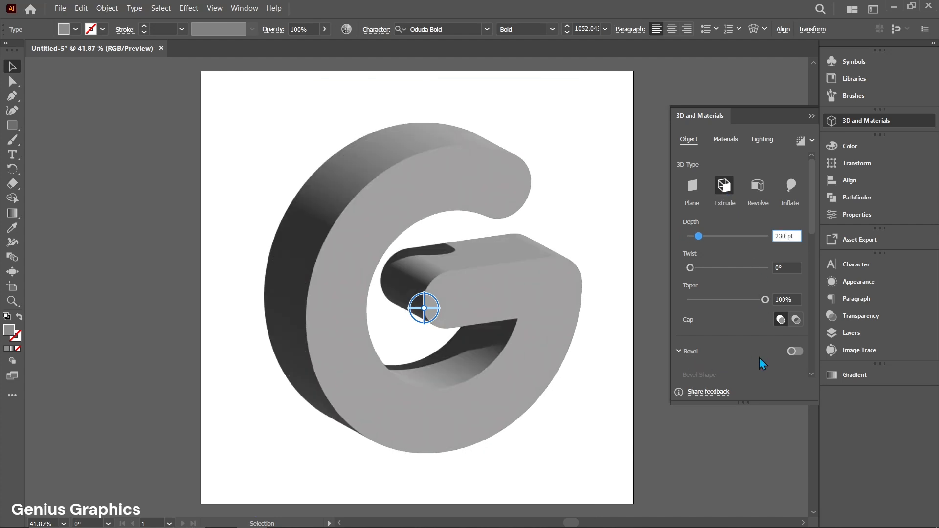
# - Add a Round bevel to the extruded G and apply it to both sides
pyautogui.click(792, 352)
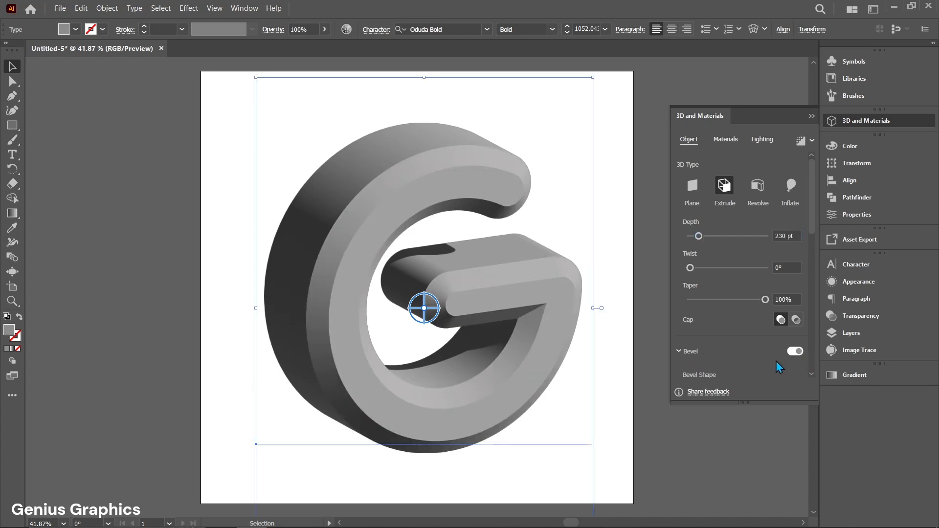
pyautogui.scroll(-2, 756, 367)
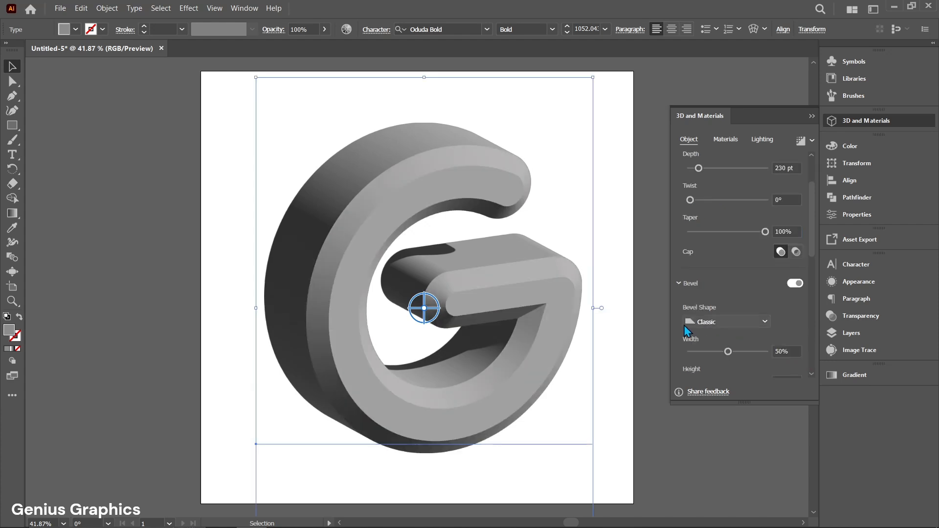
pyautogui.click(752, 321)
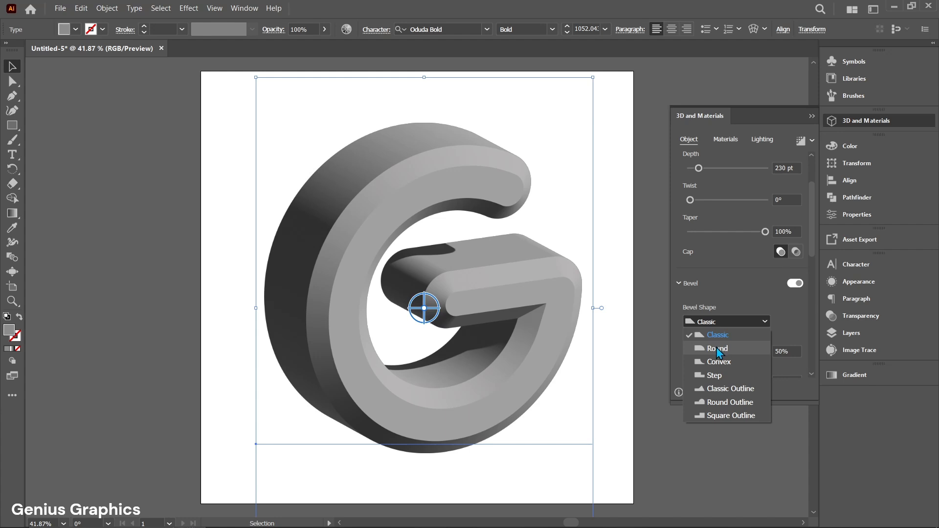
pyautogui.click(716, 347)
pyautogui.moveTo(811, 252); pyautogui.dragTo(817, 315)
pyautogui.click(687, 272)
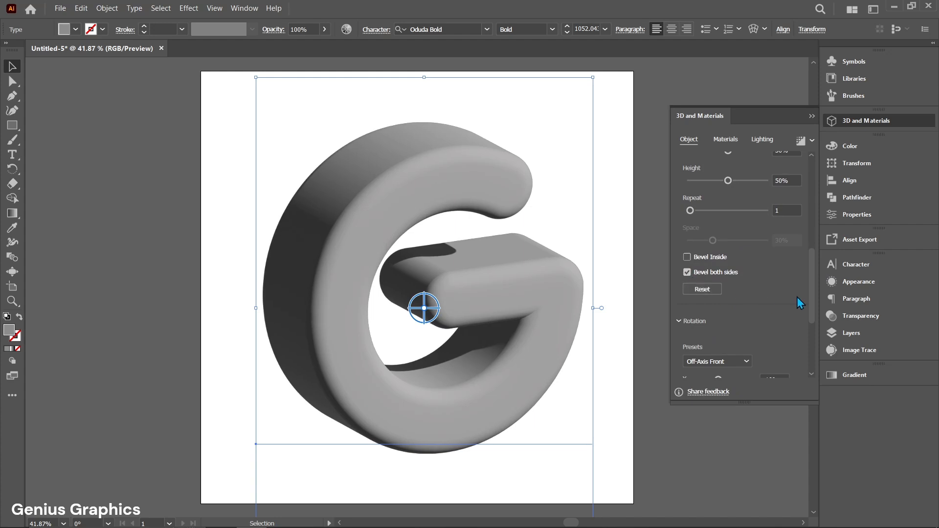
# - Set the 3D perspective to 75° and rotate the G freeform so its front face turns slightly, leaving it deselected
pyautogui.moveTo(809, 293); pyautogui.dragTo(813, 359)
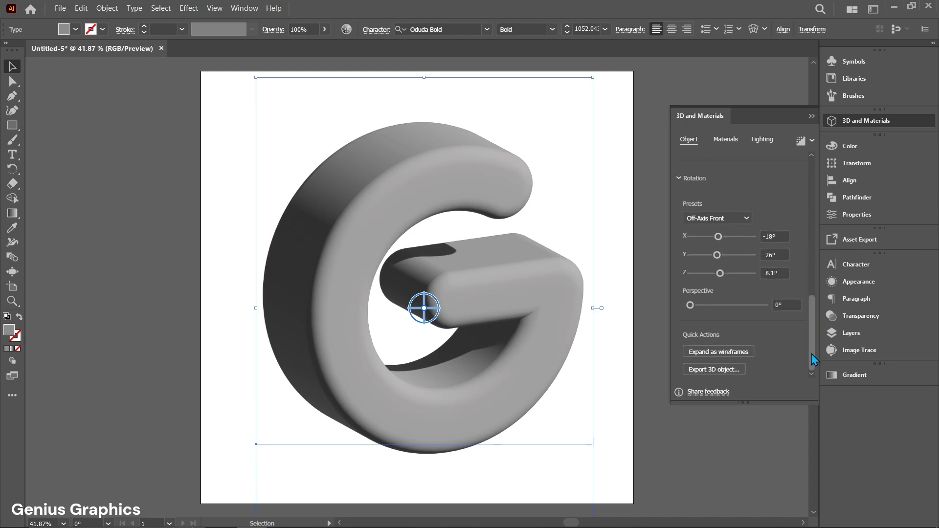
pyautogui.click(784, 304)
pyautogui.write('75')
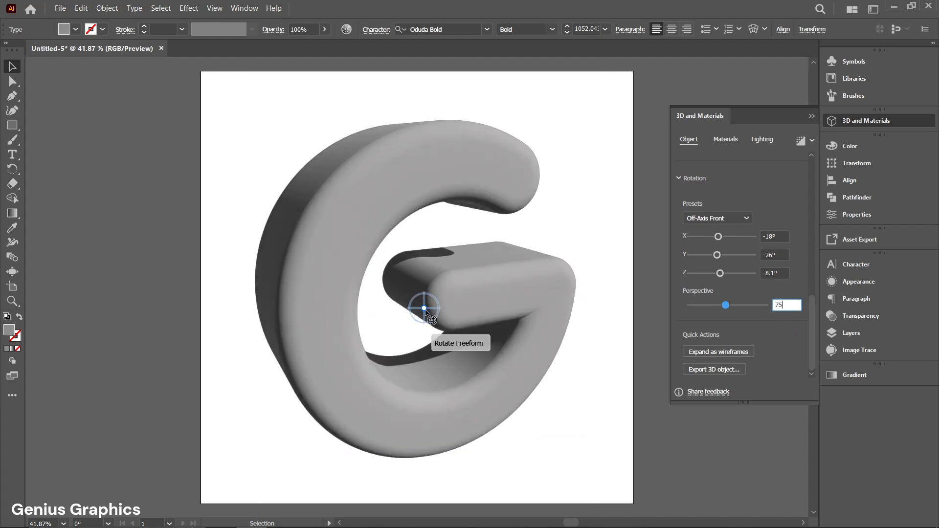
pyautogui.press('Return')
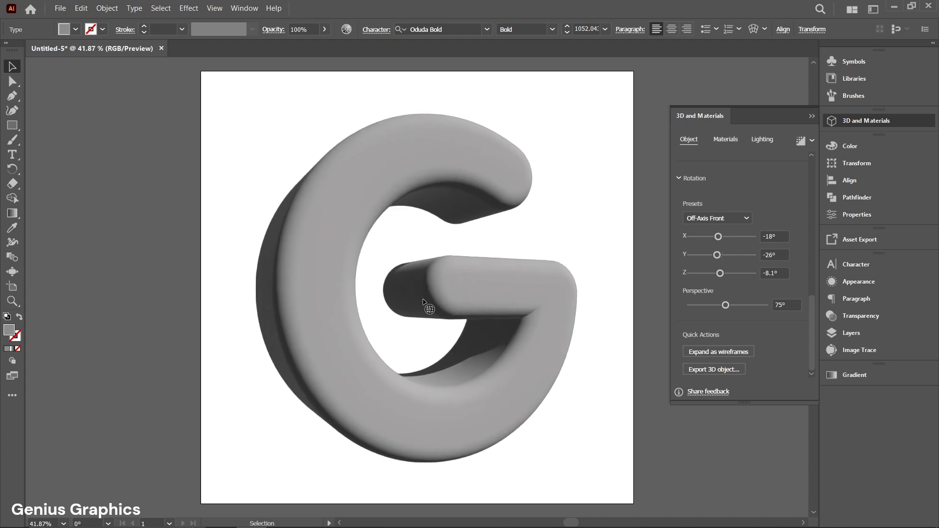
pyautogui.moveTo(423, 303); pyautogui.dragTo(425, 319)
pyautogui.click(619, 391)
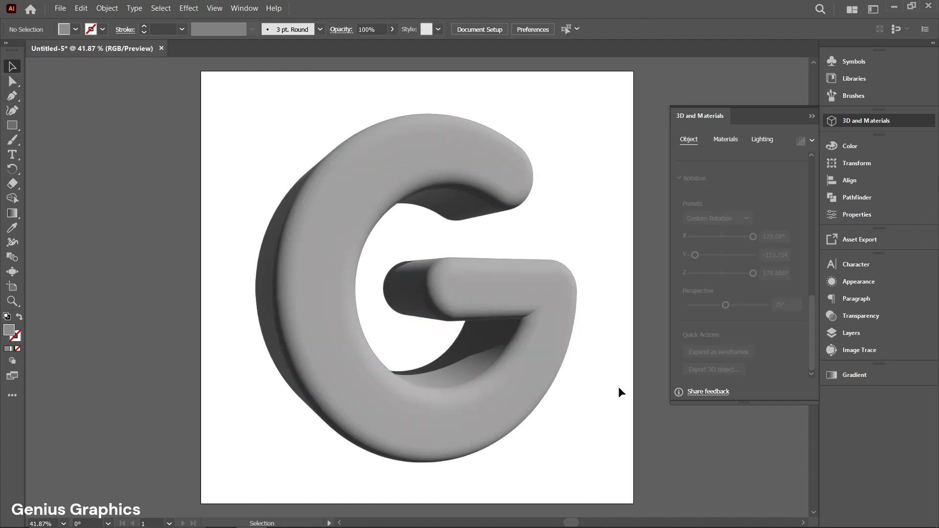
# - Capture a rectangular screen snip of the whole artboard with the 3D G and open it in Snip & Sketch
pyautogui.click(846, 122)
pyautogui.hotkey('ctrl', 'a')
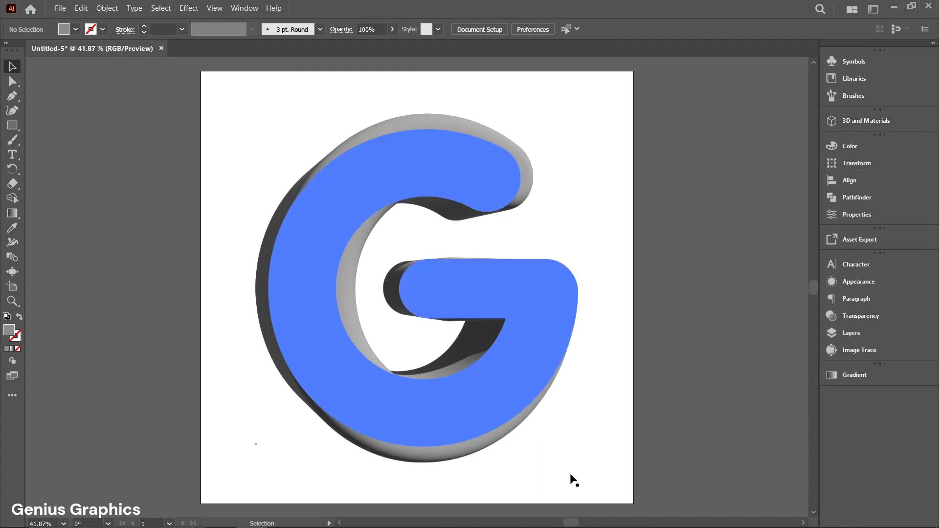
pyautogui.click(621, 482)
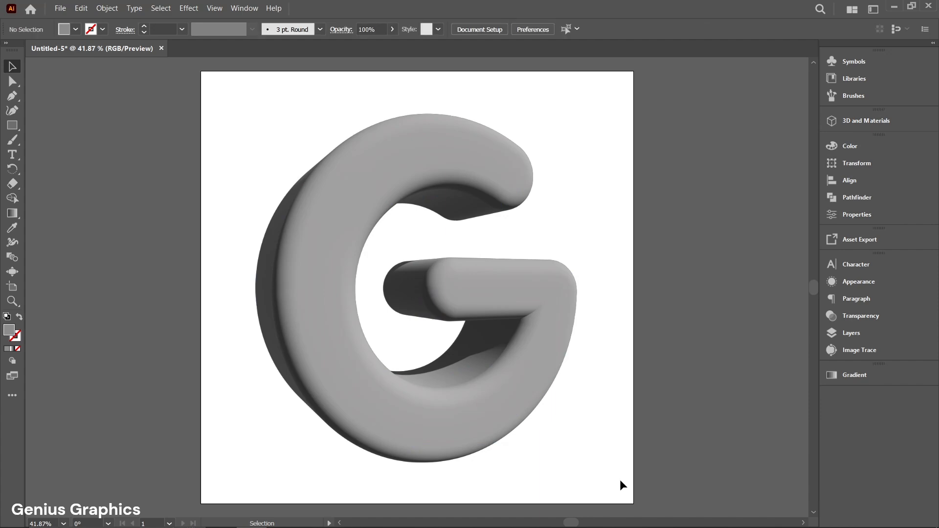
pyautogui.press('super+shift+s')
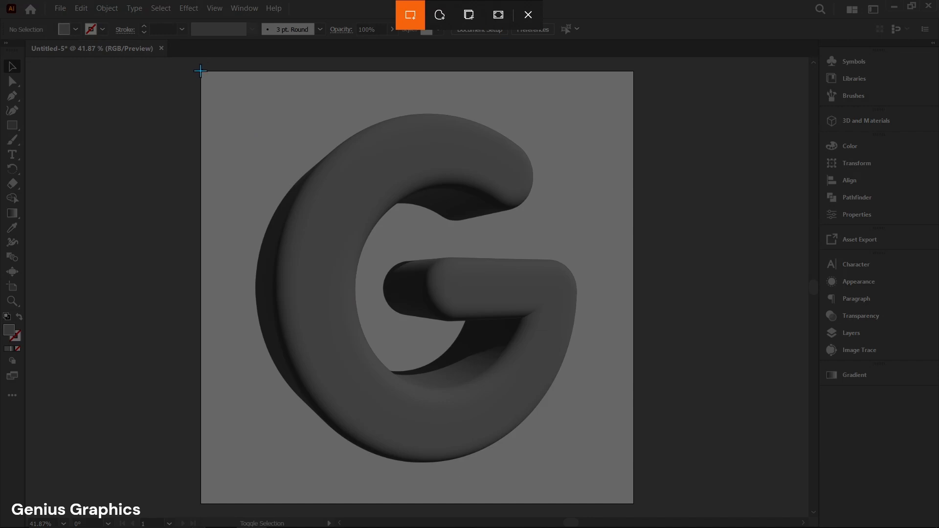
pyautogui.moveTo(202, 74); pyautogui.dragTo(631, 500)
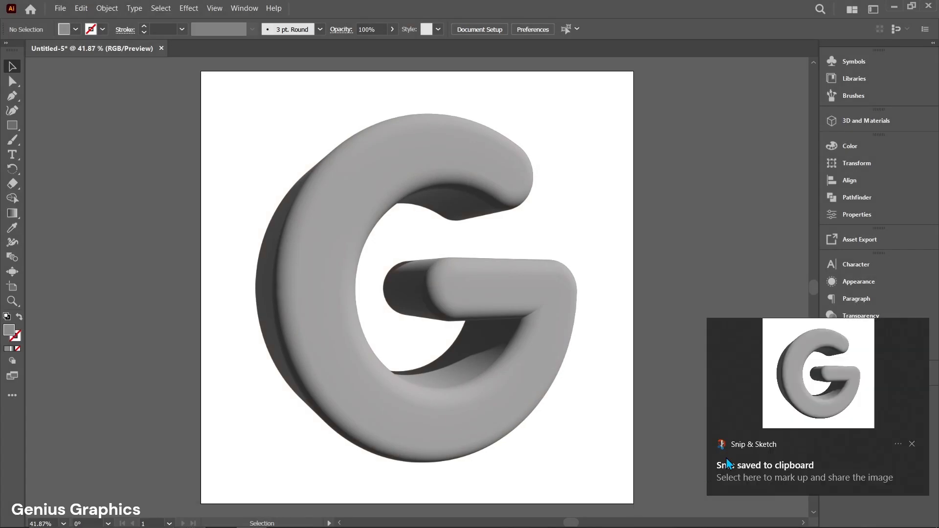
pyautogui.click(799, 371)
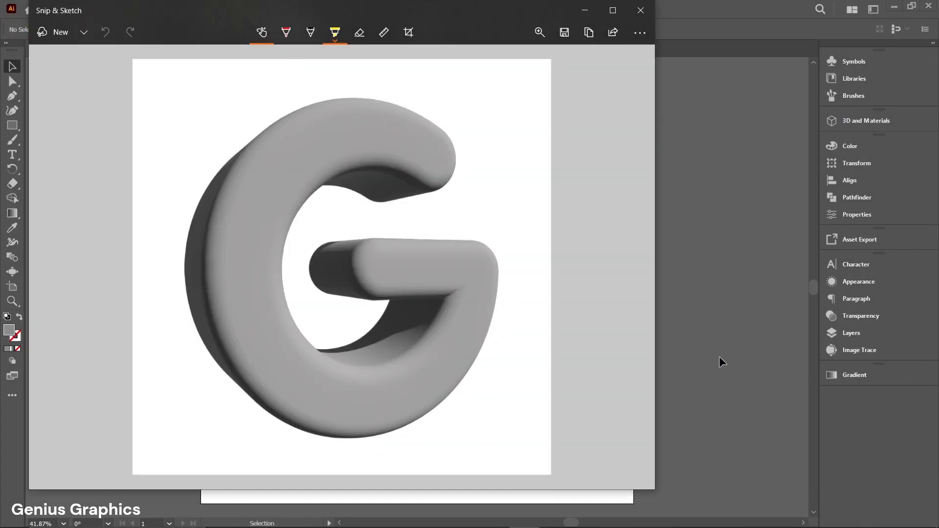
# - Save the snip as a JPG named G LETTER in the ADOBE ILLUSTRATOR folder on the USB drive
pyautogui.click(563, 34)
pyautogui.doubleClick(193, 88)
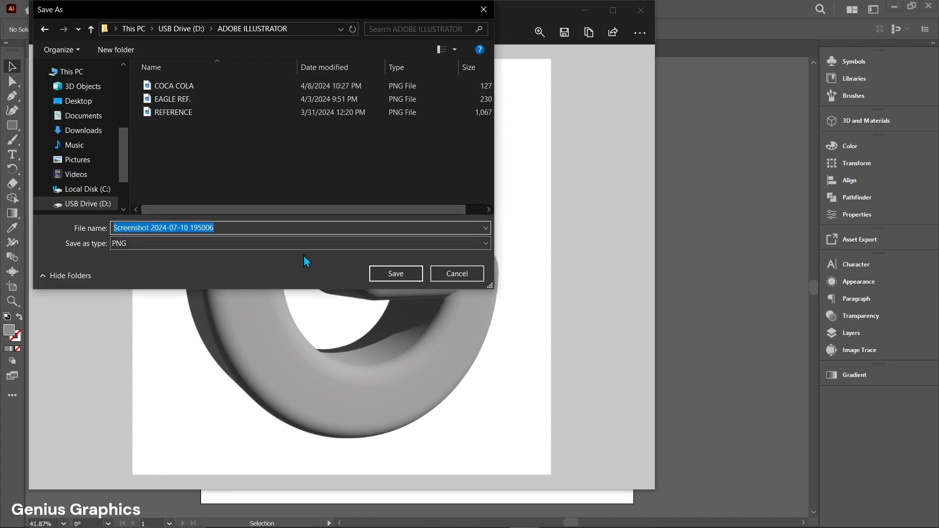
pyautogui.click(394, 247)
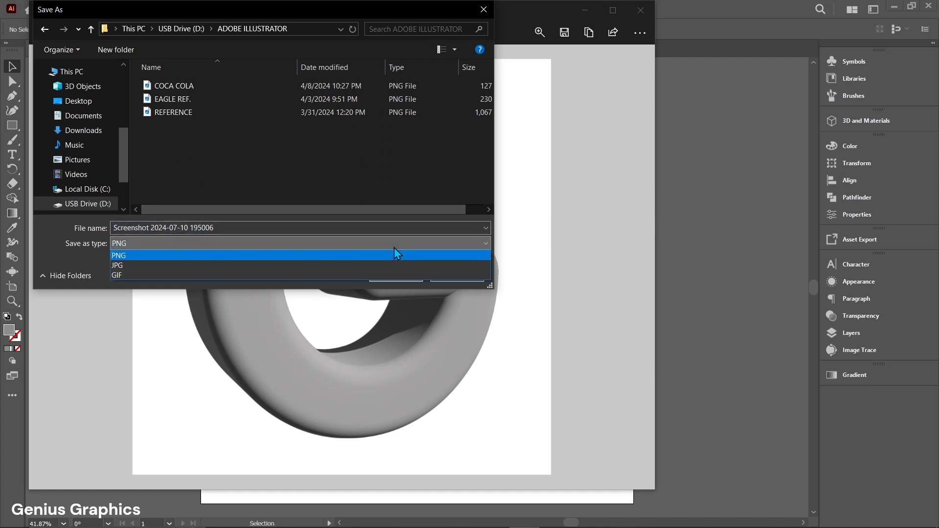
pyautogui.click(122, 265)
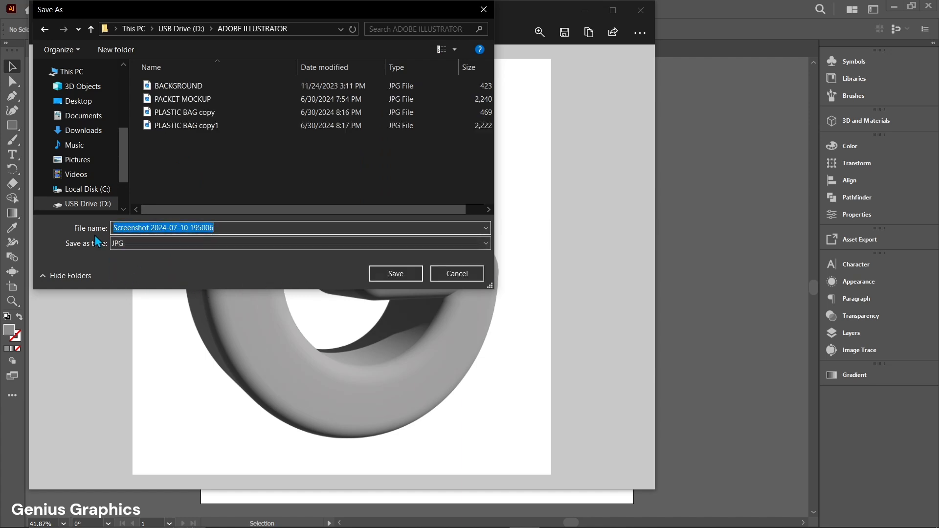
pyautogui.write('G LETTER')
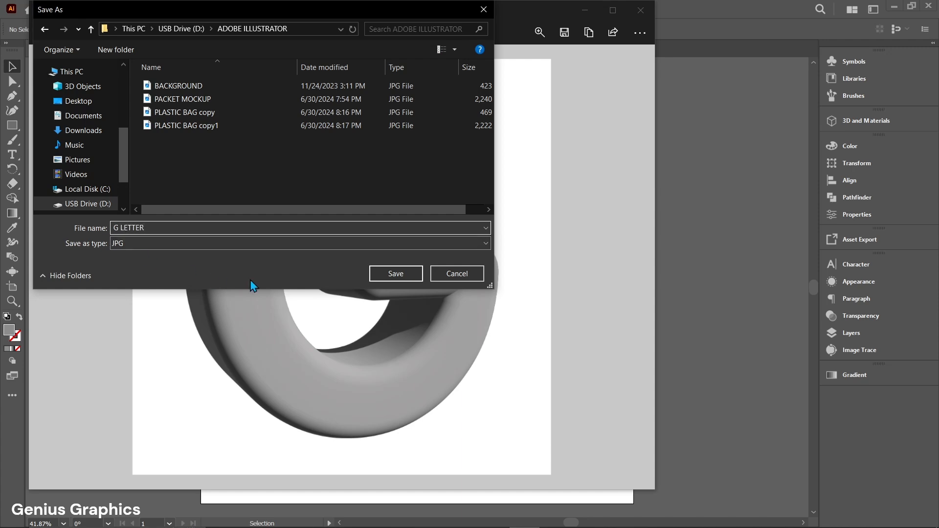
pyautogui.click(383, 274)
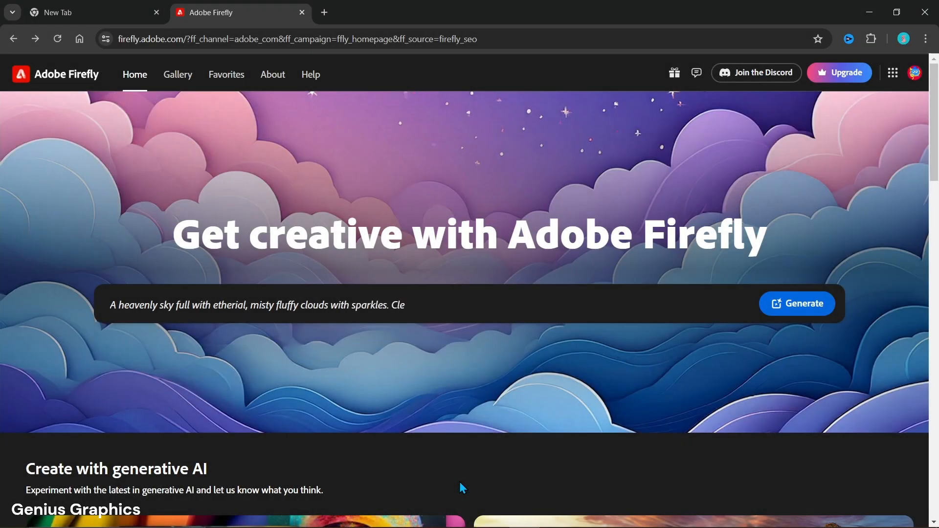
# - In Adobe Firefly, open Text to image and set model Firefly Image 3 (preview), aspect ratio Square (1:1) and content type Photo
pyautogui.click(777, 306)
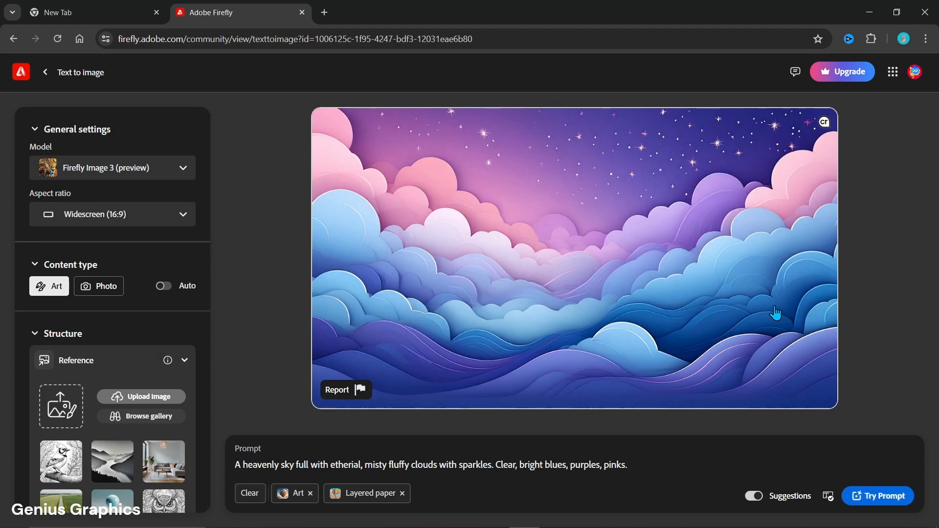
pyautogui.click(185, 175)
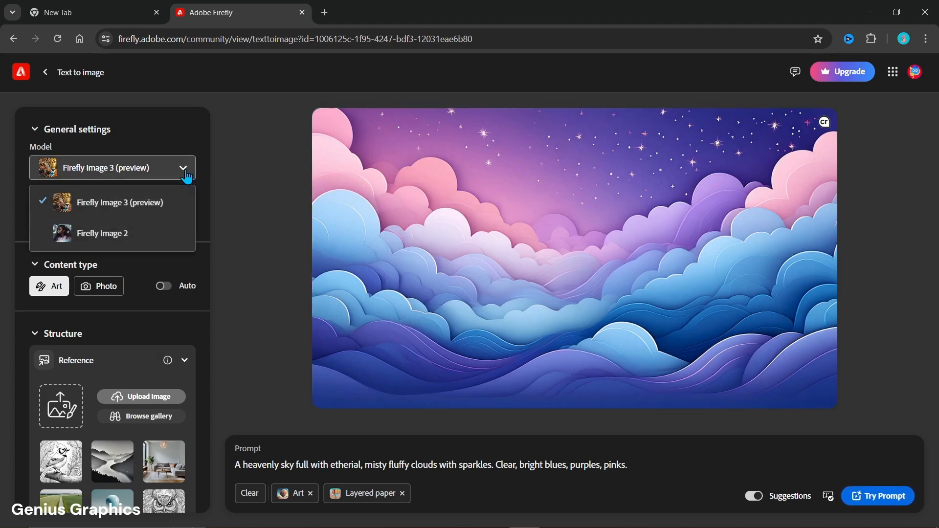
pyautogui.click(139, 202)
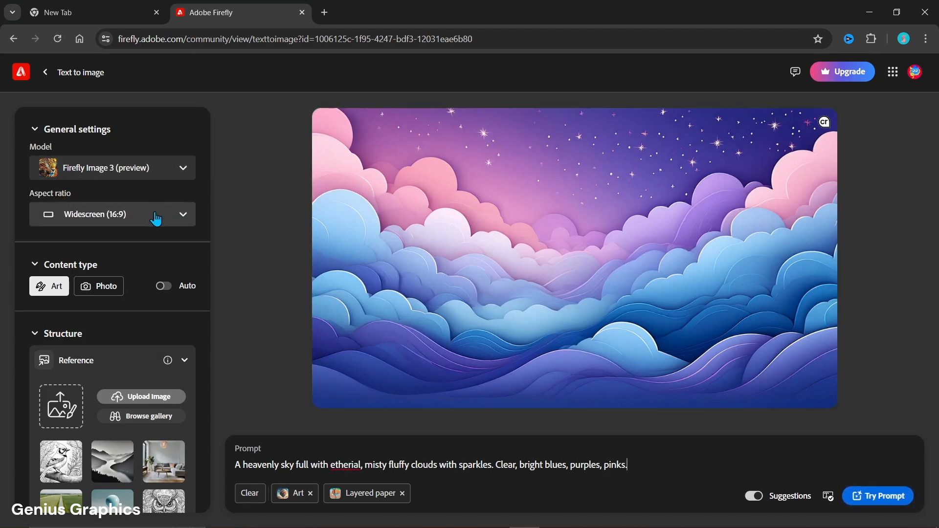
pyautogui.click(156, 218)
pyautogui.click(78, 318)
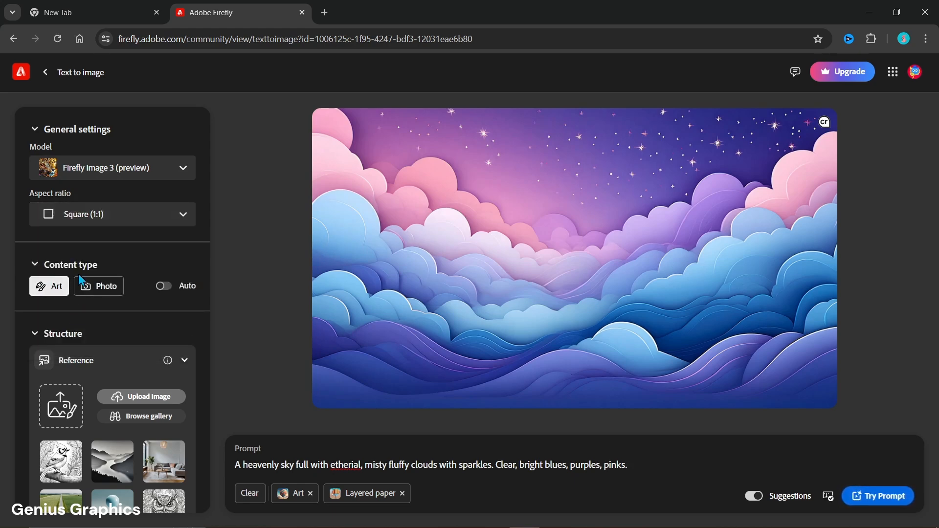
pyautogui.click(94, 292)
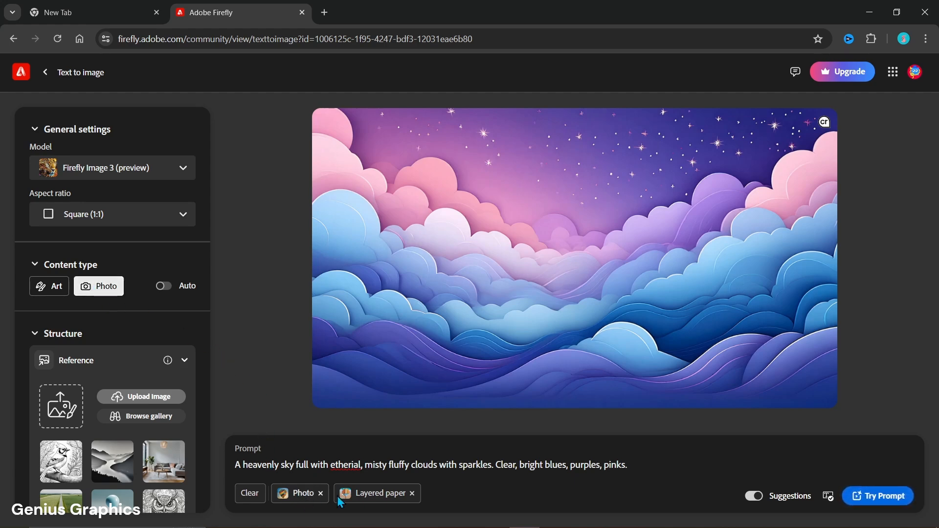
# - Remove the Layered paper effect and replace the prompt with "3d inflated rubber cube made up of matte light blue material, inflated on white background."
pyautogui.click(412, 494)
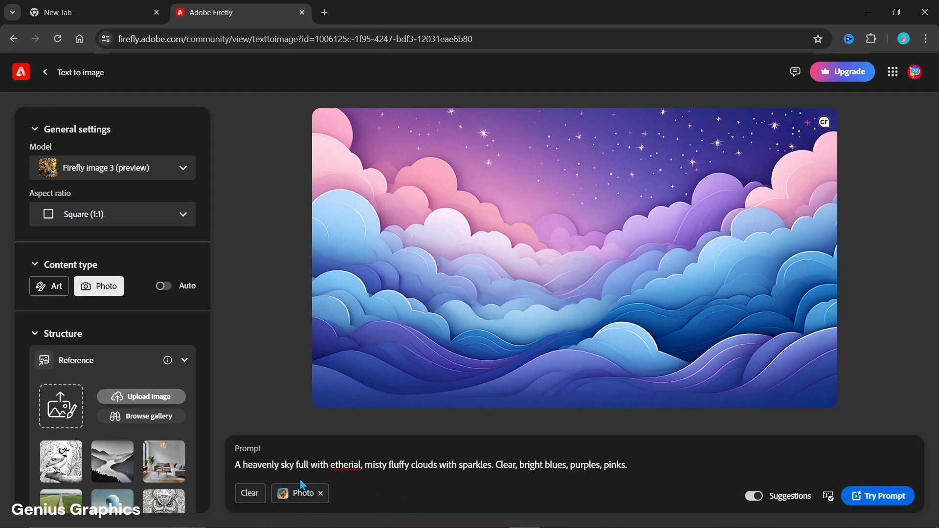
pyautogui.moveTo(236, 464); pyautogui.dragTo(633, 465)
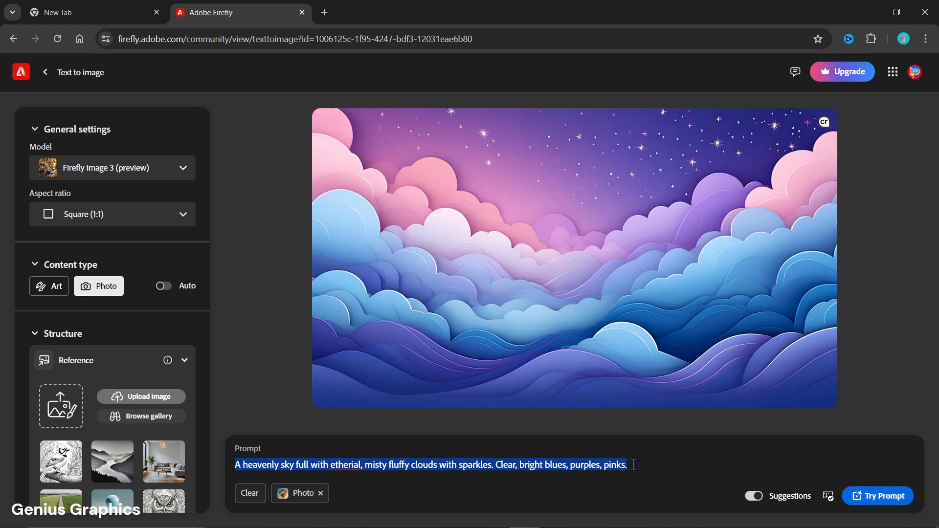
pyautogui.write('3d inflated rubber cube made up of matte light blue material, inflated on white background.')
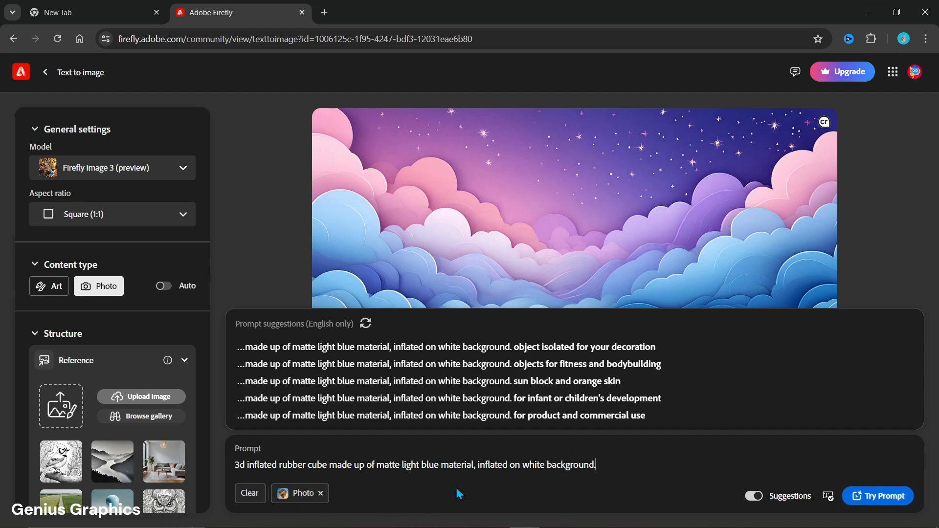
# - Generate images from the cube prompt and download the first blue cube with folded corners
pyautogui.click(872, 500)
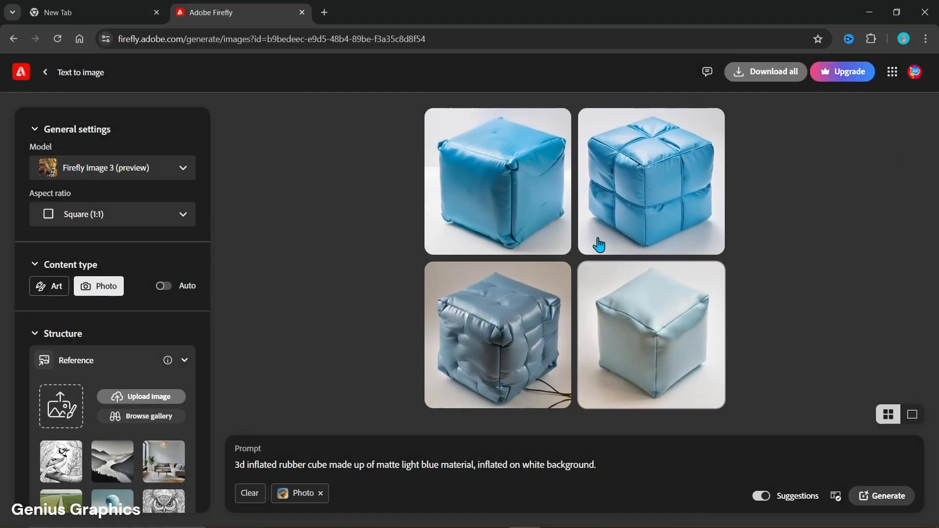
pyautogui.click(531, 200)
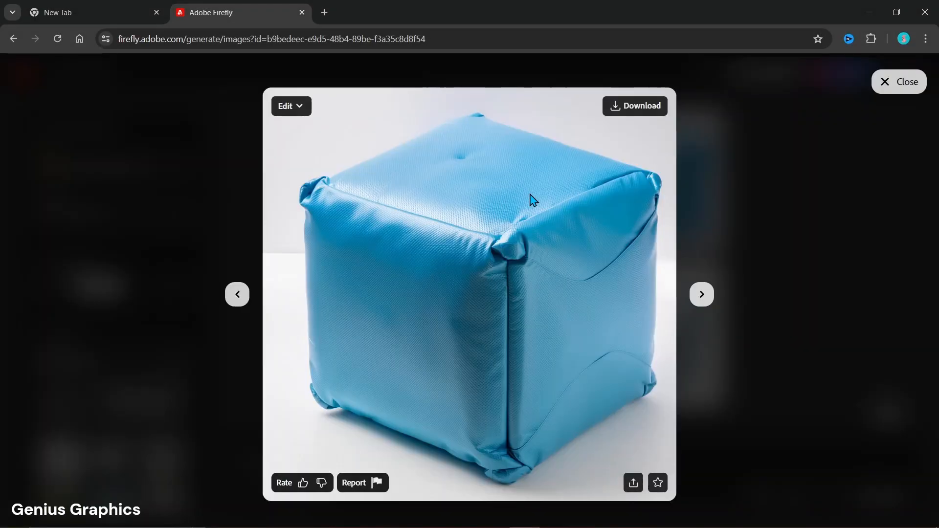
pyautogui.click(623, 110)
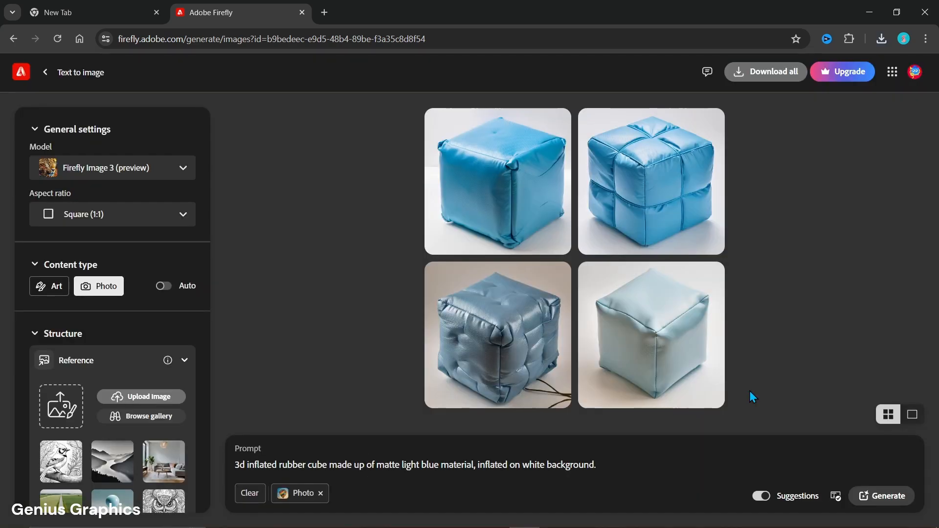
# - Generate a new set of cubes, download the smooth solid light blue one and dismiss the Adobe Express suggestion
pyautogui.click(881, 500)
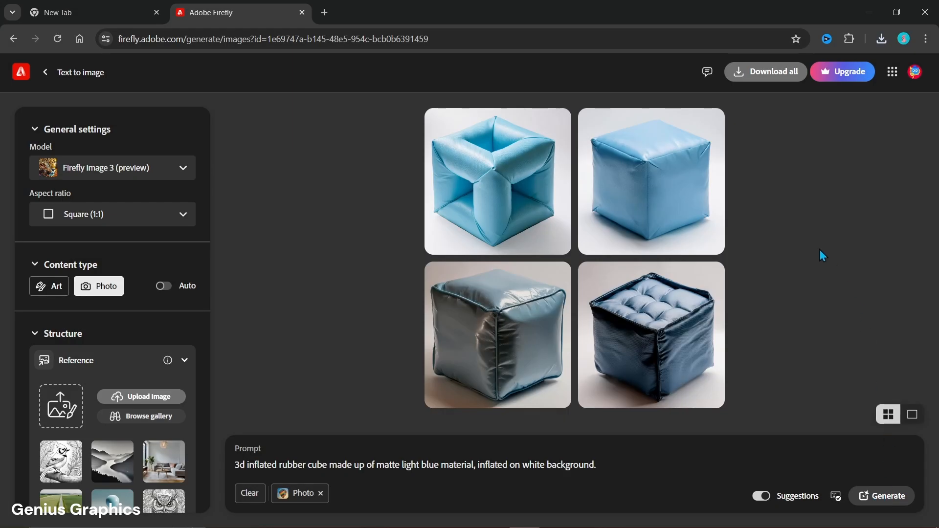
pyautogui.click(672, 204)
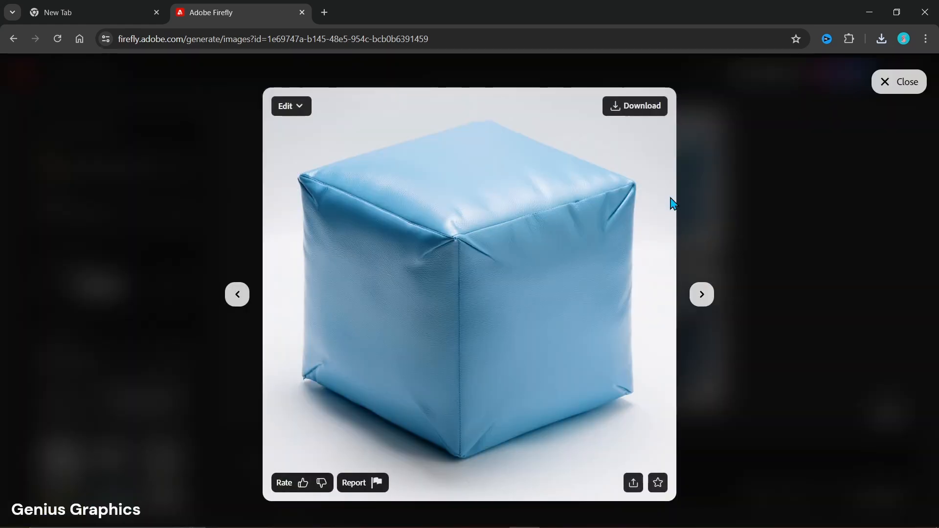
pyautogui.click(623, 108)
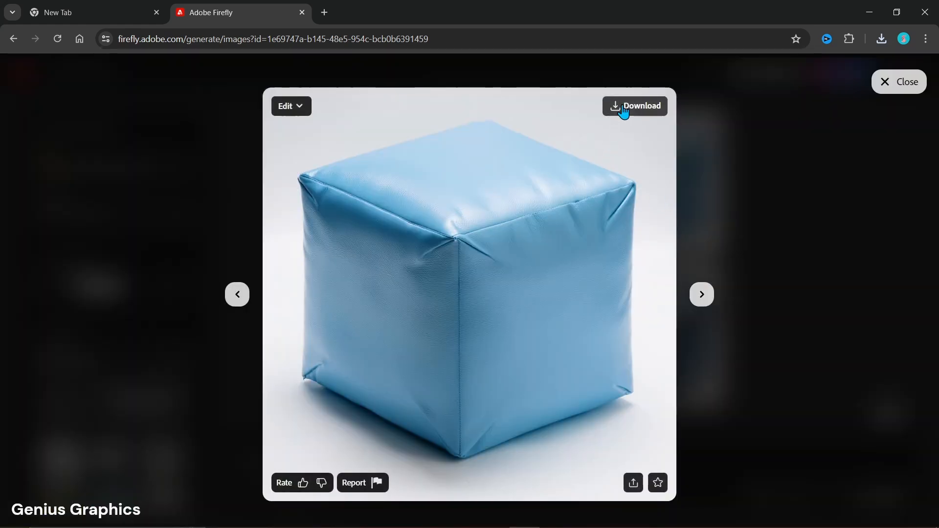
pyautogui.click(784, 311)
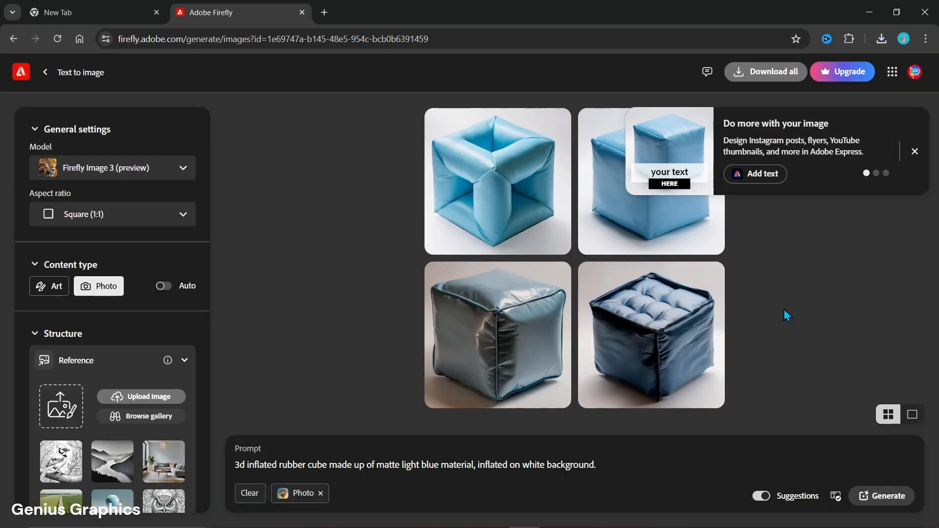
pyautogui.click(913, 152)
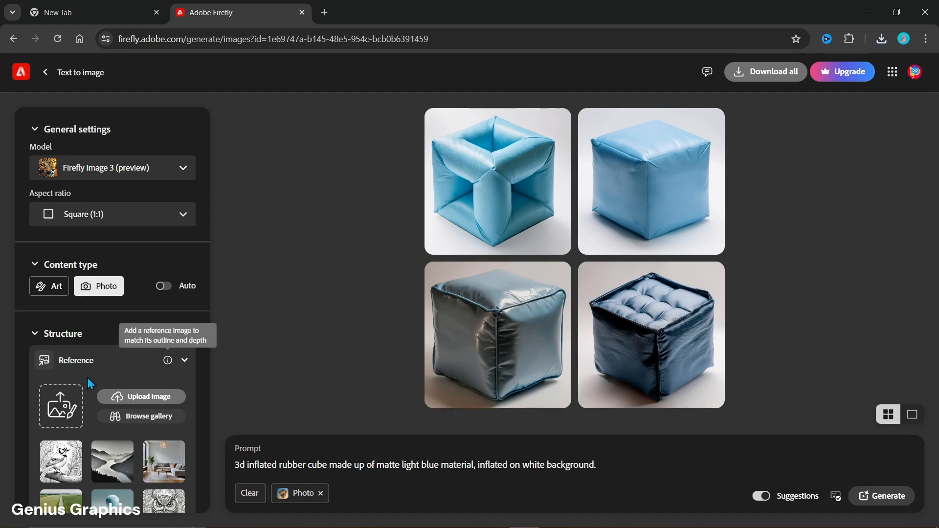
# - Upload G LETTER as the structure reference, accept the upload notice and set the reference strength to maximum
pyautogui.scroll(-3, 87, 376)
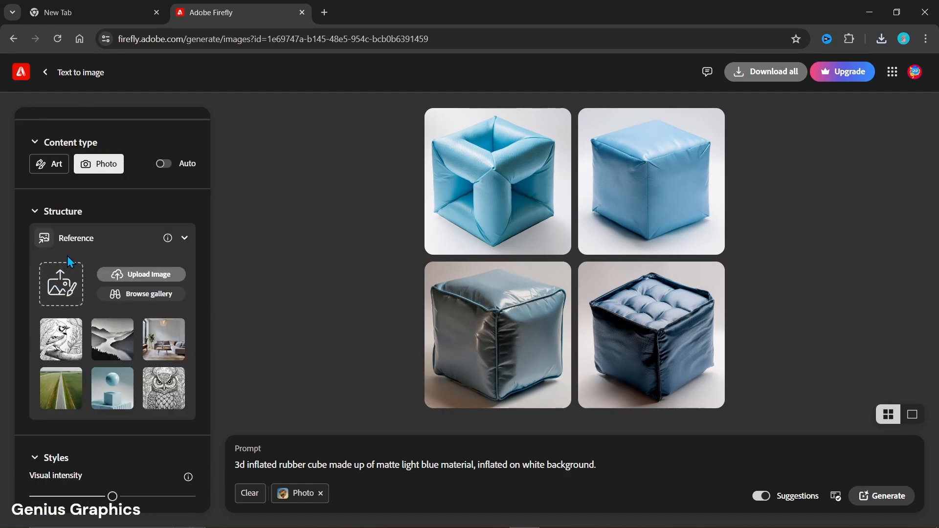
pyautogui.click(128, 275)
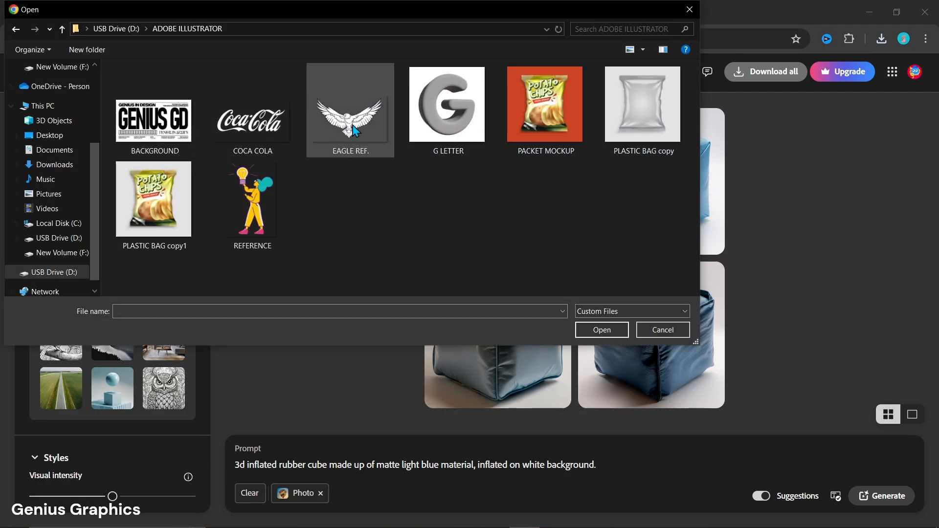
pyautogui.click(451, 136)
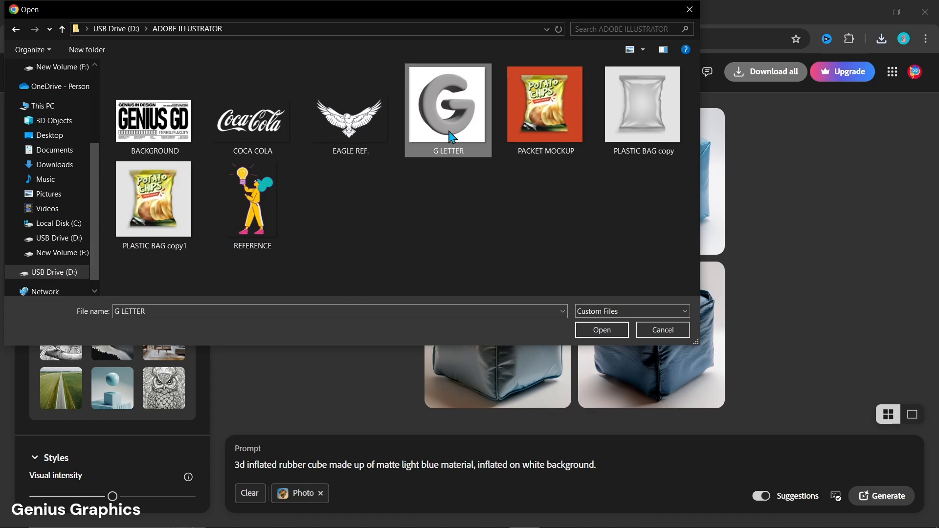
pyautogui.click(602, 330)
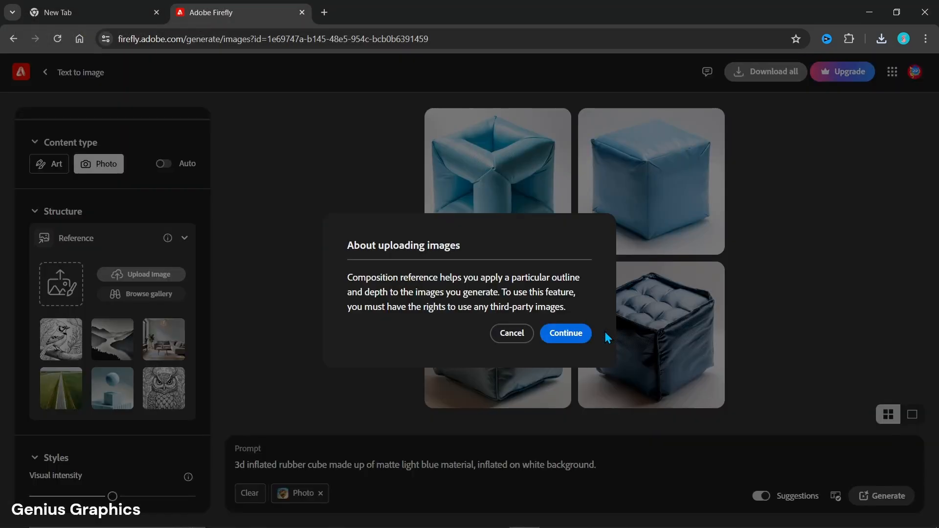
pyautogui.click(565, 337)
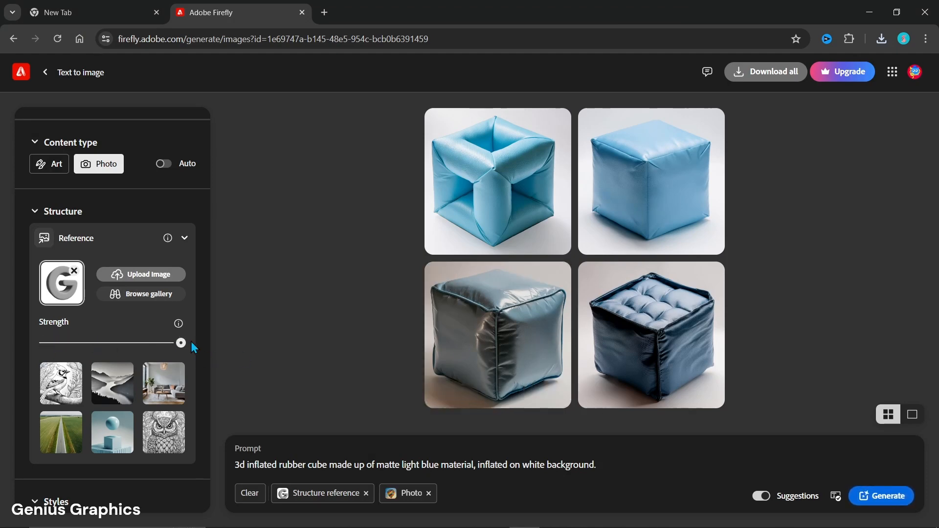
pyautogui.click(112, 342)
# - Upload the downloaded smooth light blue cube image, the file ending in (1), from Downloads as the style reference
pyautogui.scroll(-6, 112, 341)
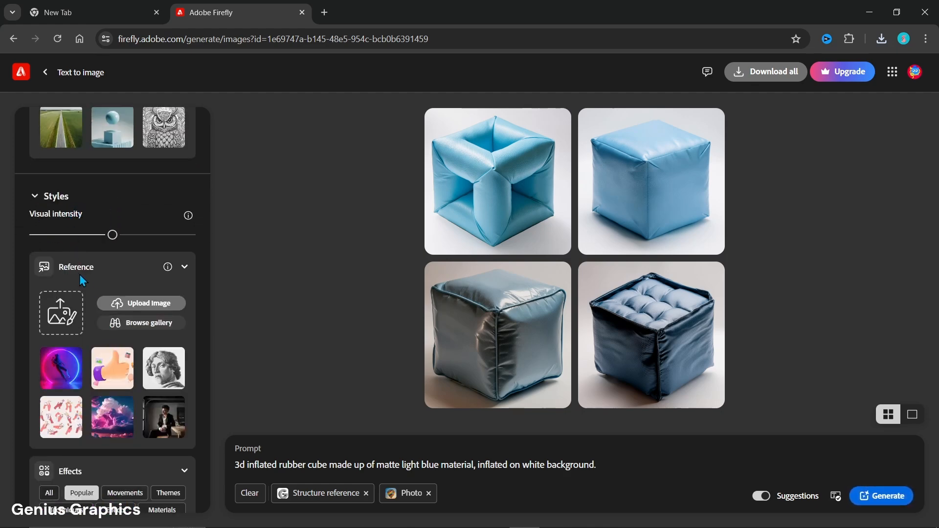
pyautogui.click(123, 303)
pyautogui.click(54, 165)
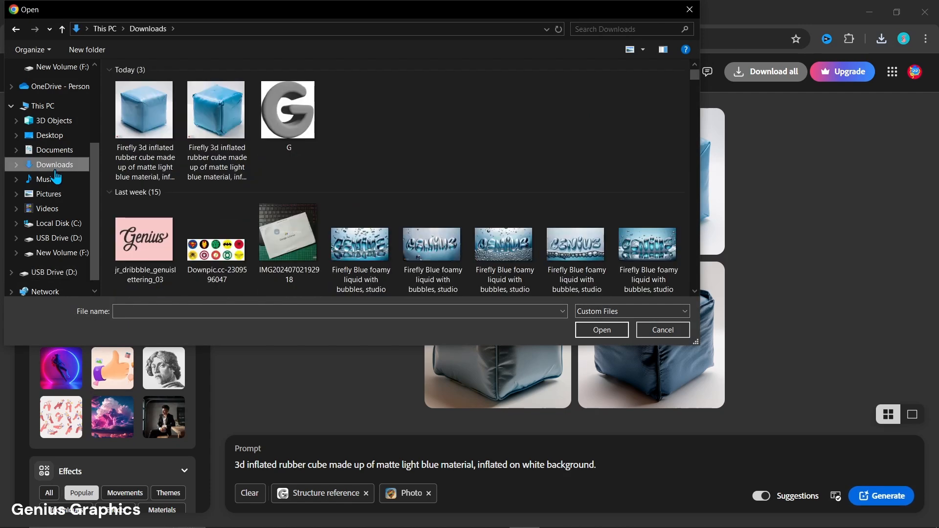
pyautogui.click(147, 132)
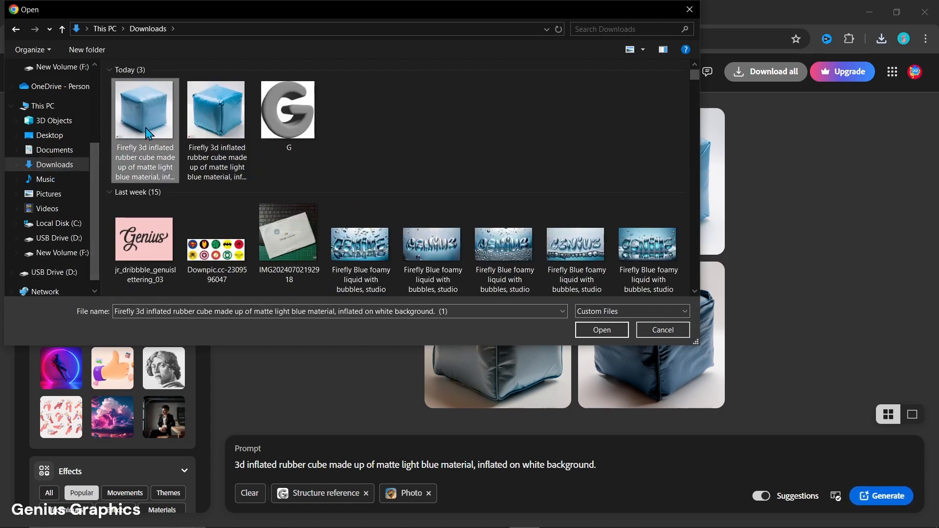
pyautogui.click(585, 330)
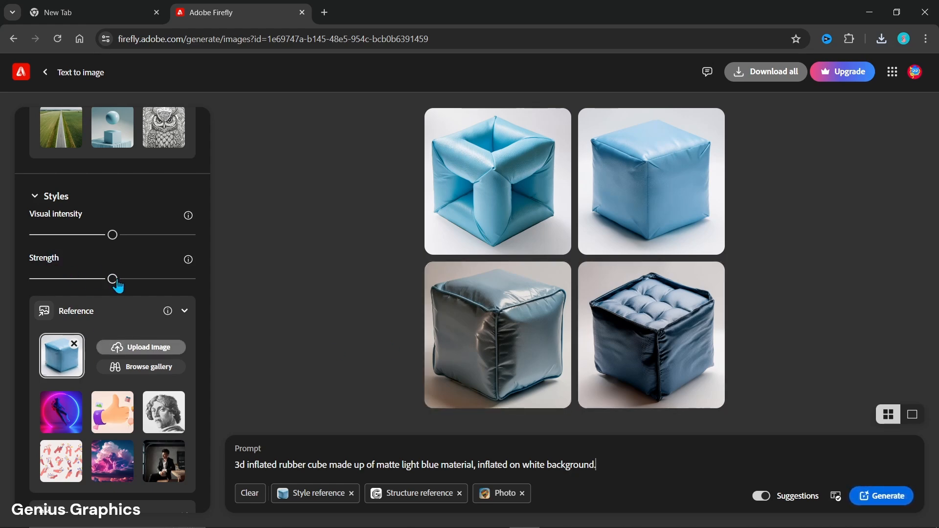
# - Set the style strength to maximum, lower the visual intensity to about a quarter and generate the images
pyautogui.moveTo(159, 280); pyautogui.dragTo(191, 279)
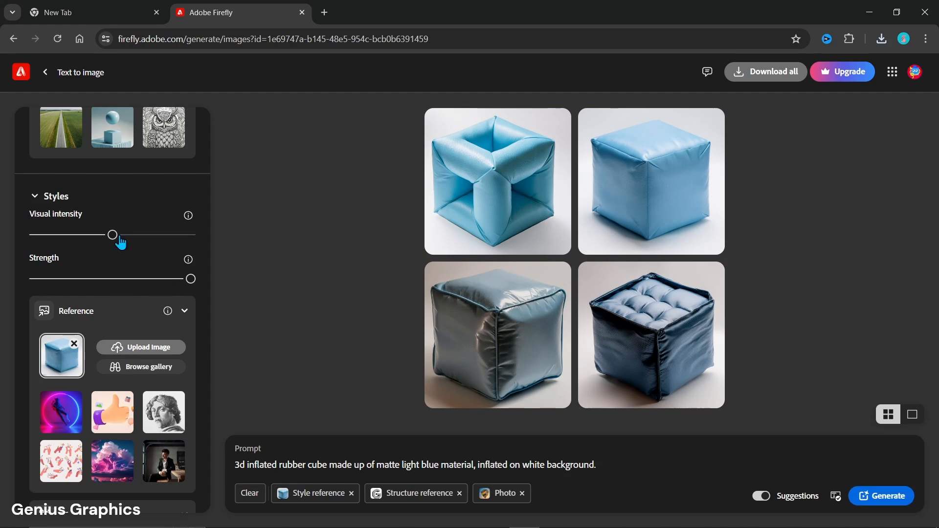
pyautogui.moveTo(114, 239); pyautogui.dragTo(69, 251)
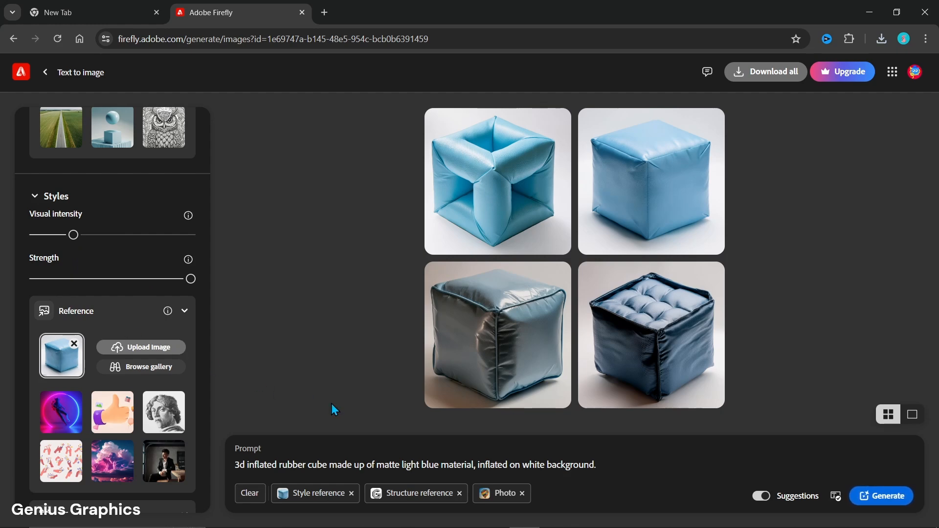
pyautogui.click(893, 499)
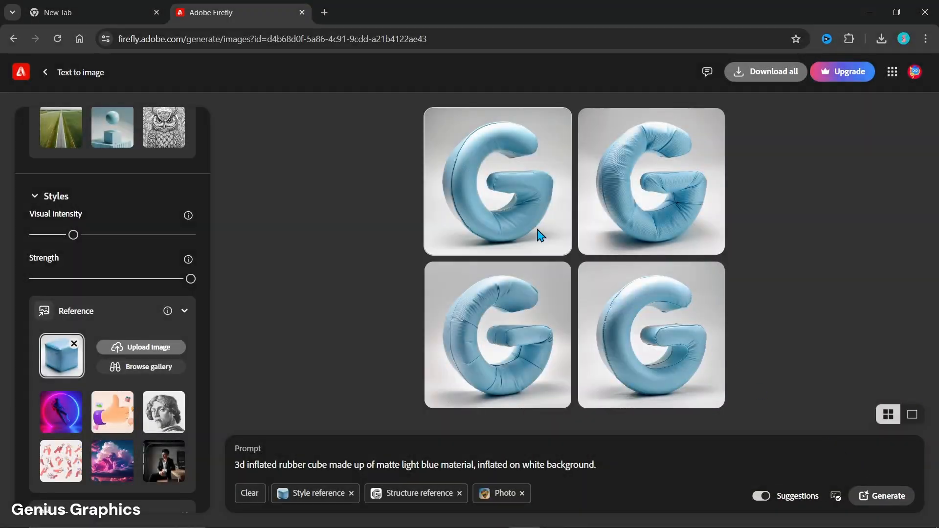
# - Enlarge the first generated inflated G and browse through the other variations
pyautogui.click(526, 213)
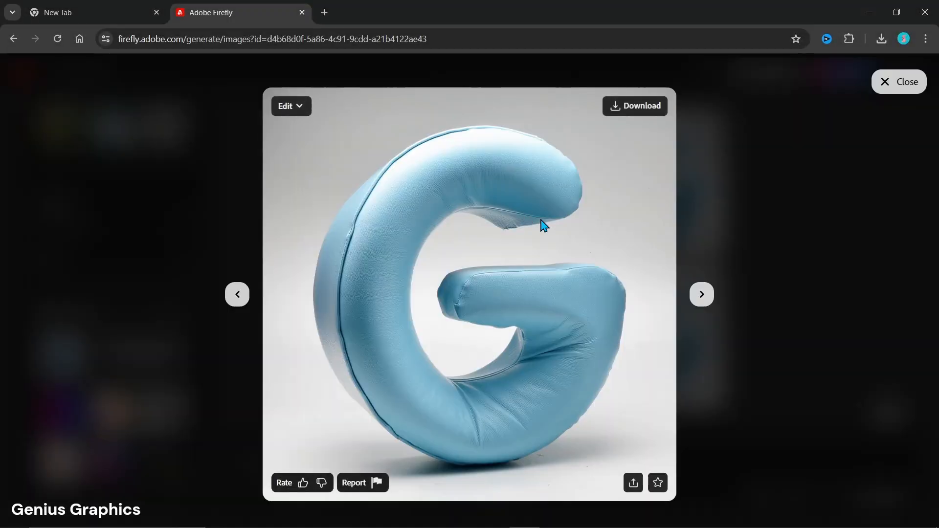
pyautogui.click(702, 302)
pyautogui.click(702, 302)
pyautogui.click(703, 296)
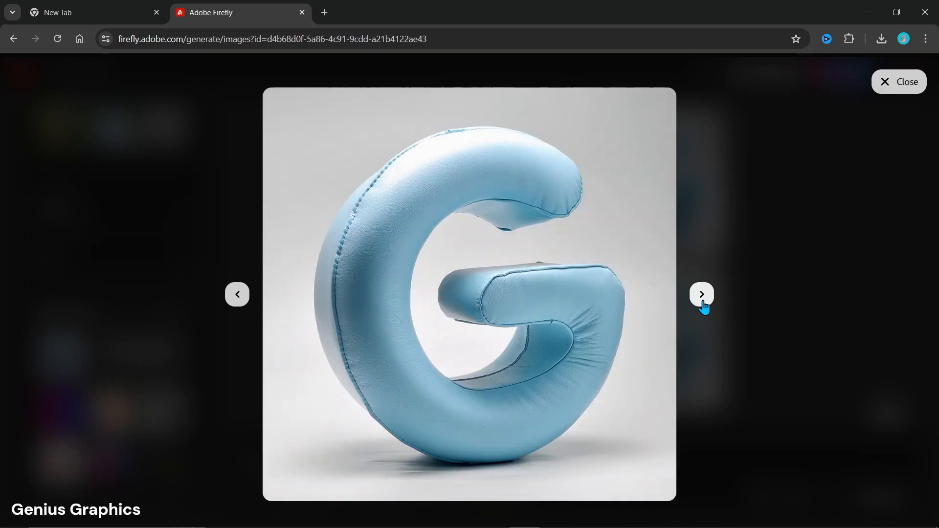
# - Close the enlarged view and download the third, fourth and first generated light blue G images
pyautogui.click(763, 351)
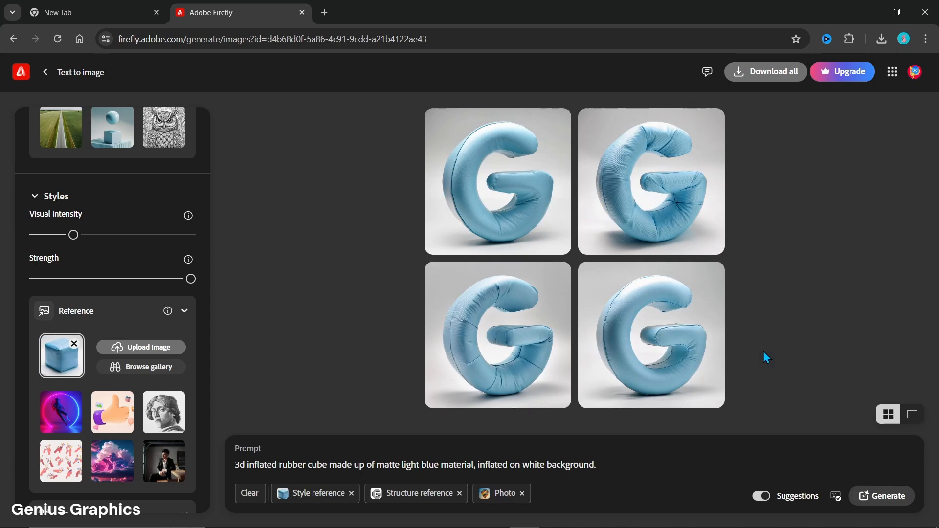
pyautogui.moveTo(543, 355)
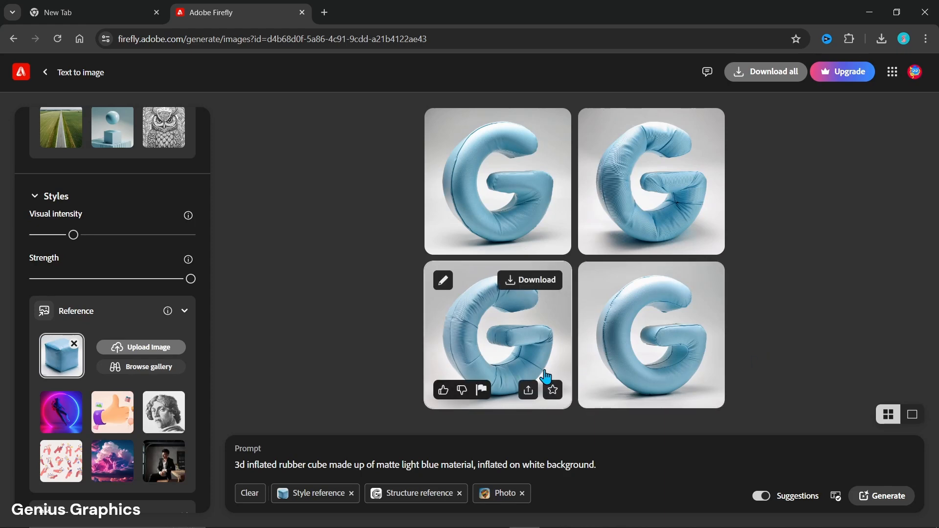
pyautogui.click(533, 288)
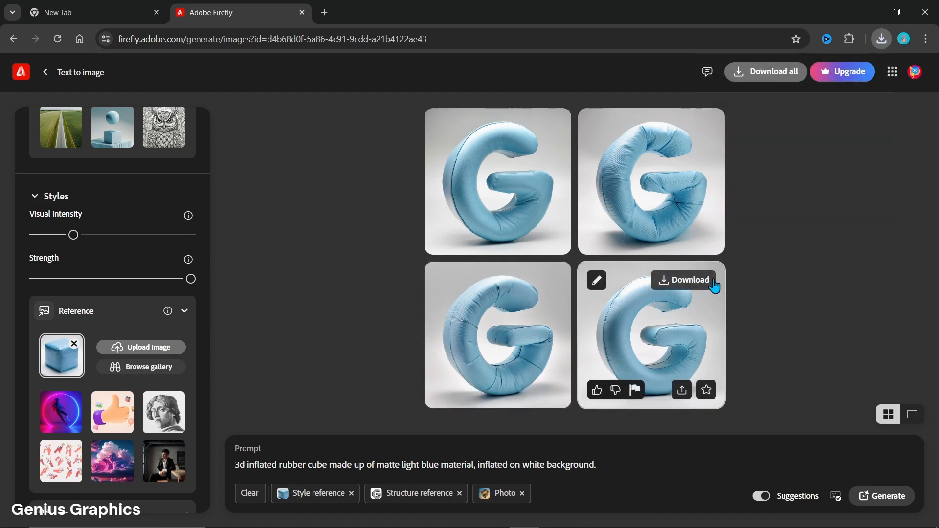
pyautogui.click(712, 281)
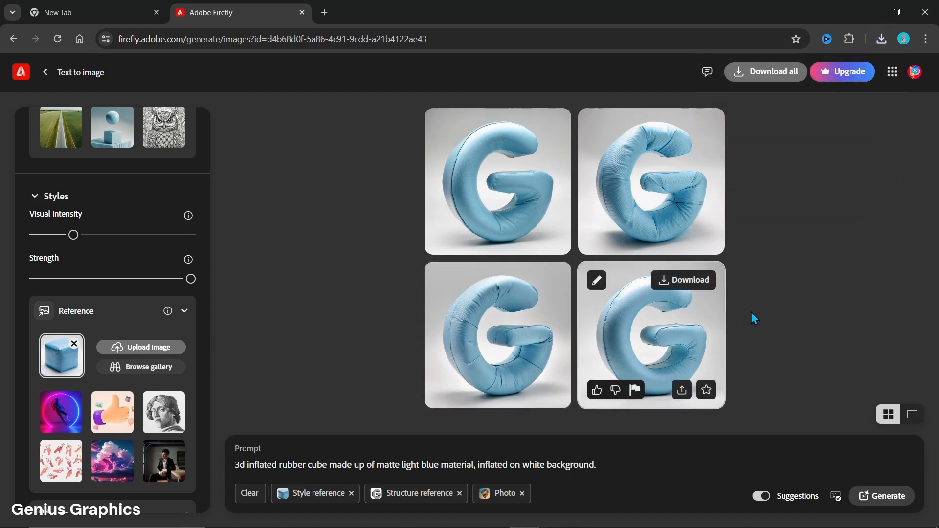
pyautogui.moveTo(555, 166)
pyautogui.click(540, 131)
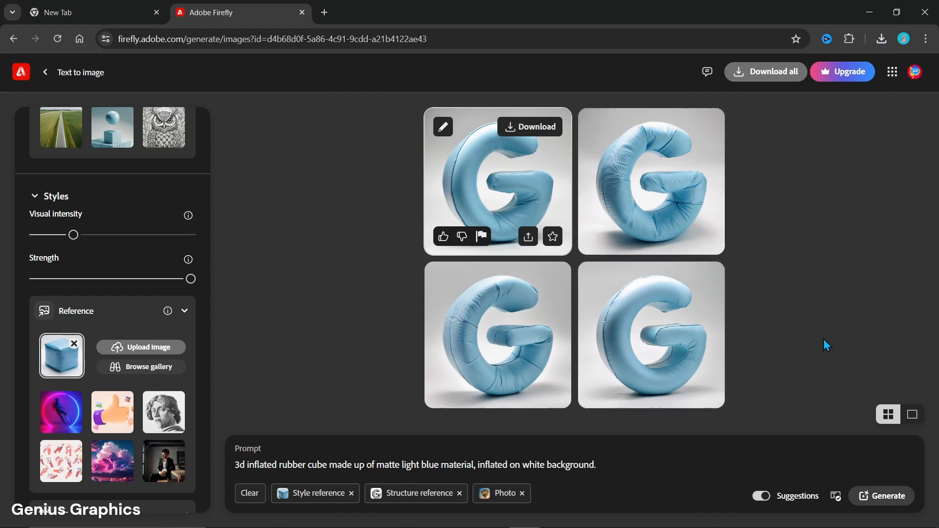
# - Regenerate the images with the wrinkled darker blue cube from Downloads as style reference and visual intensity raised to just over a third
pyautogui.click(118, 352)
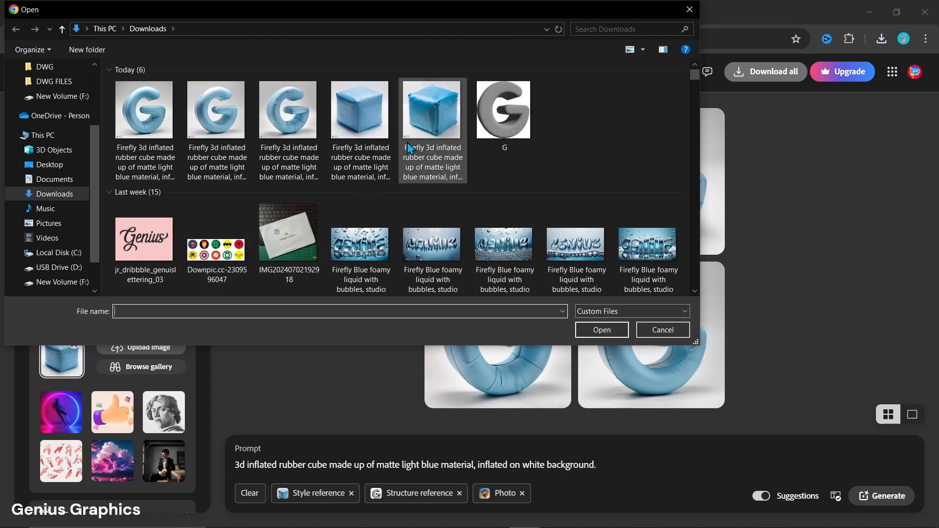
pyautogui.click(420, 126)
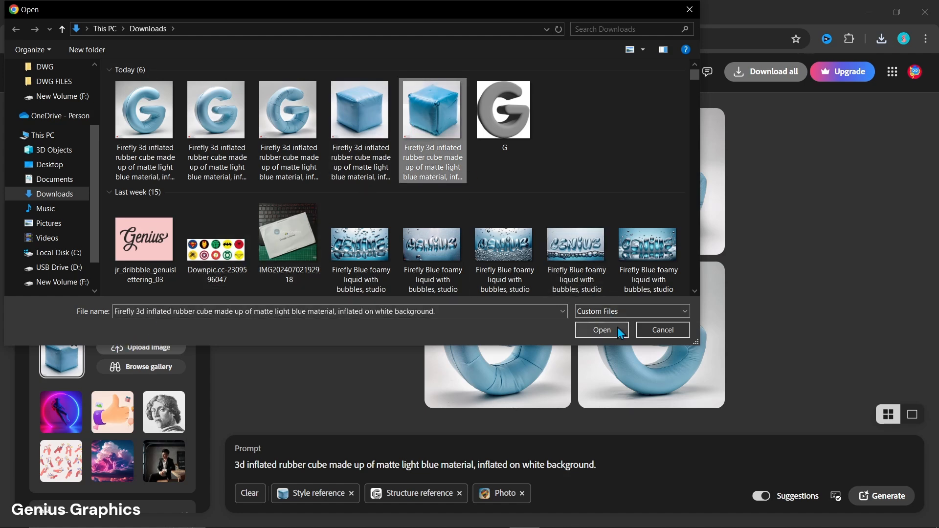
pyautogui.click(602, 329)
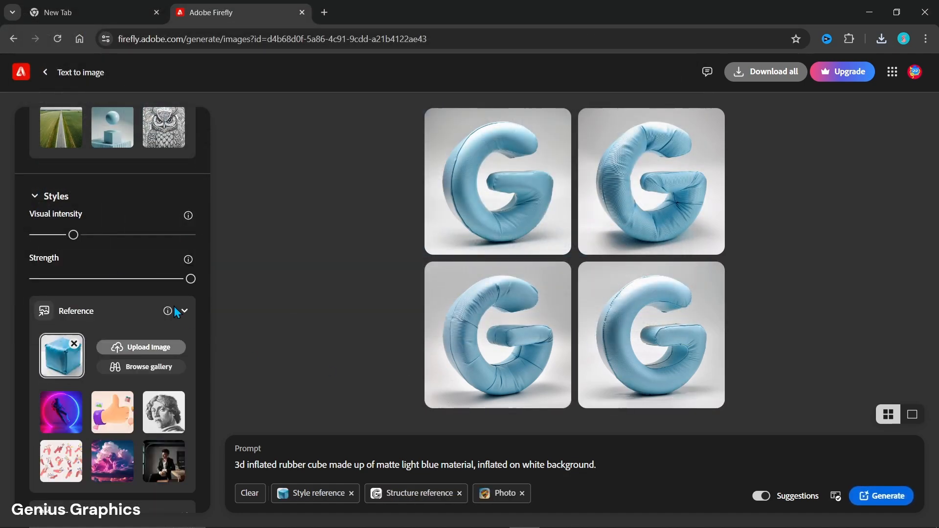
pyautogui.moveTo(75, 240); pyautogui.dragTo(86, 241)
pyautogui.click(863, 496)
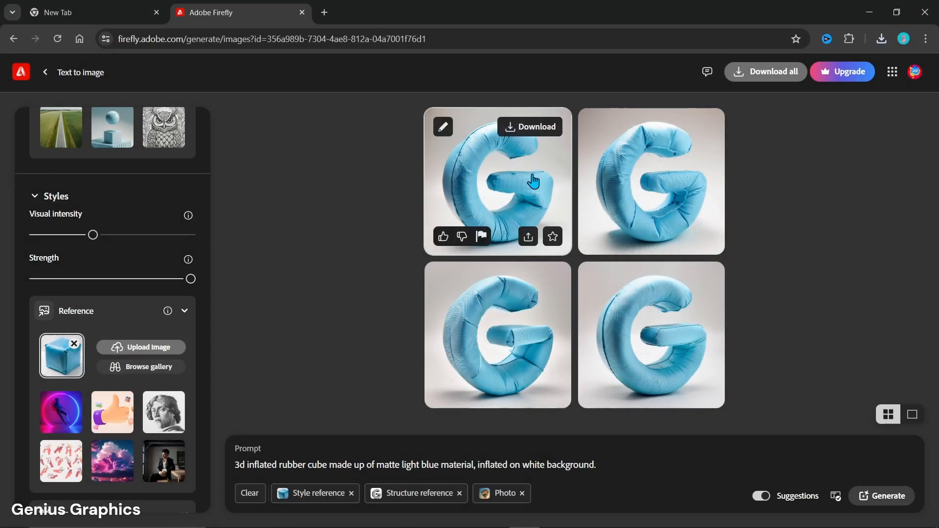
# - Enlarge the first of the newly generated wrinkled blue G images and browse through its other variations
pyautogui.click(532, 164)
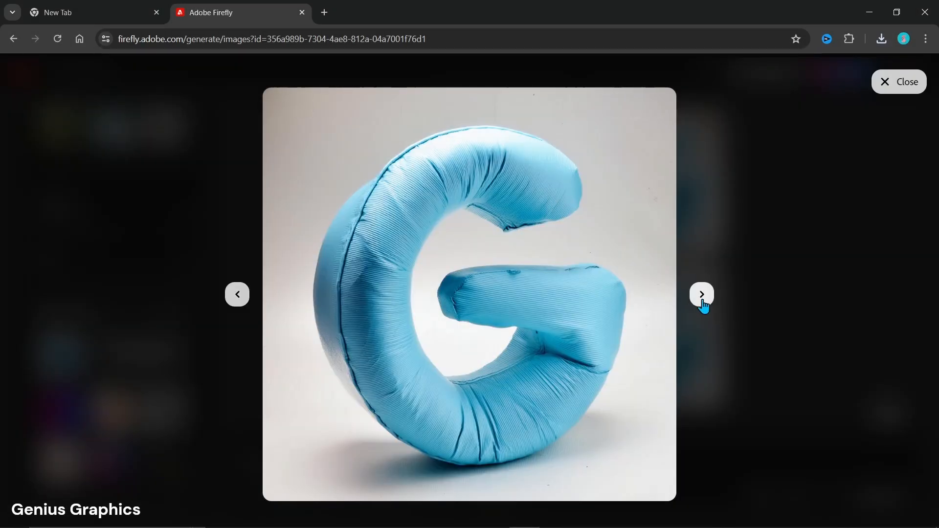
pyautogui.click(702, 296)
pyautogui.click(702, 296)
pyautogui.click(702, 295)
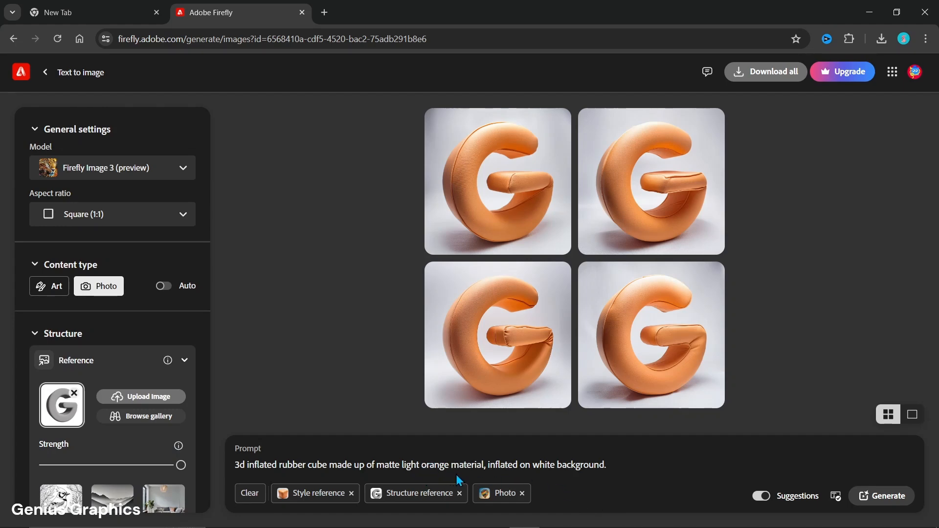
# - Review the light orange version's reference settings and browse its four generated G images in the enlarged view, closing it at the end
pyautogui.scroll(-10, 202, 414)
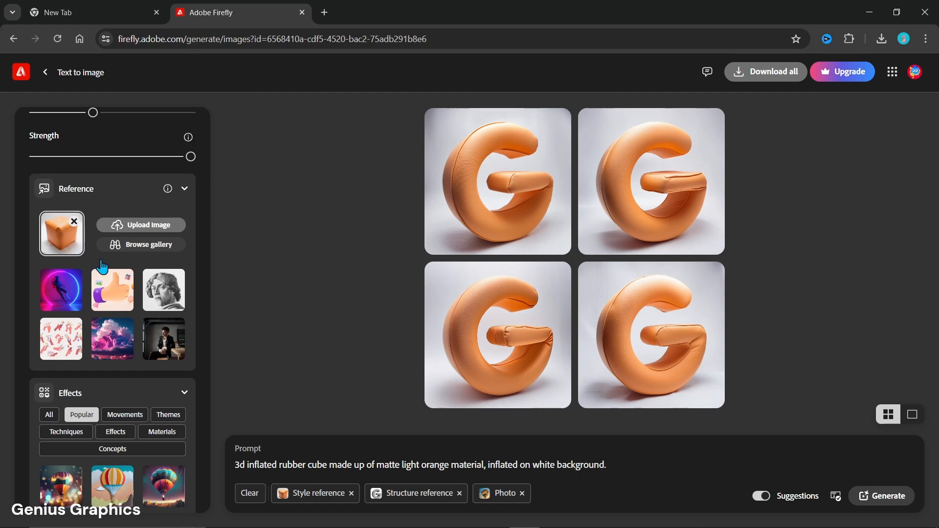
pyautogui.click(493, 226)
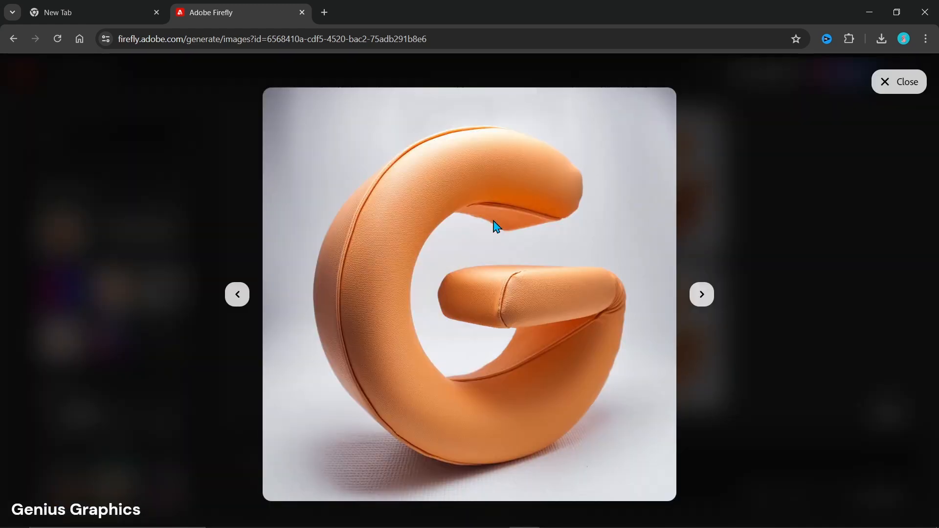
pyautogui.click(699, 298)
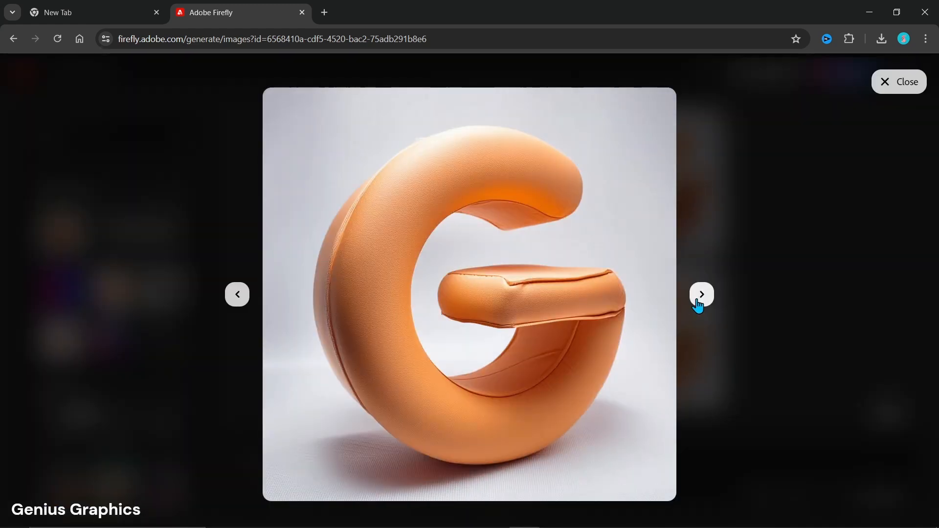
pyautogui.click(699, 299)
pyautogui.click(699, 298)
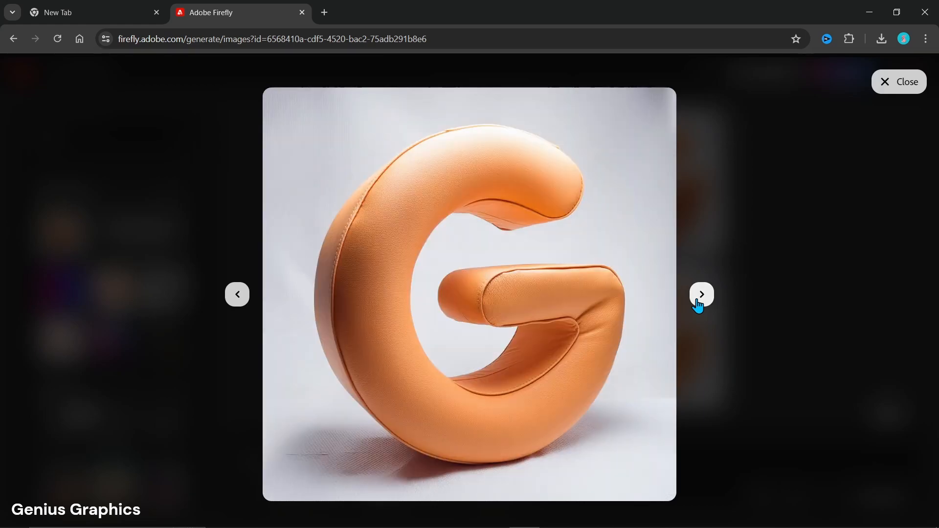
pyautogui.click(753, 384)
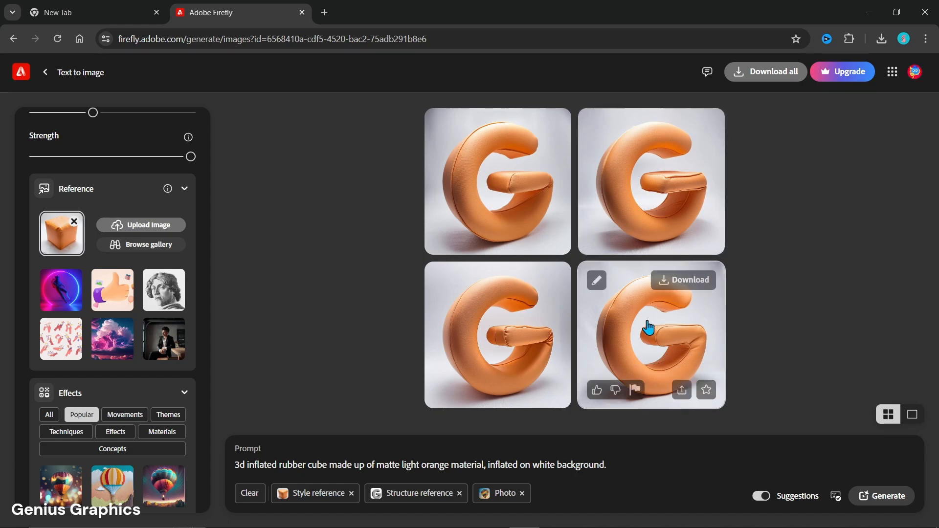